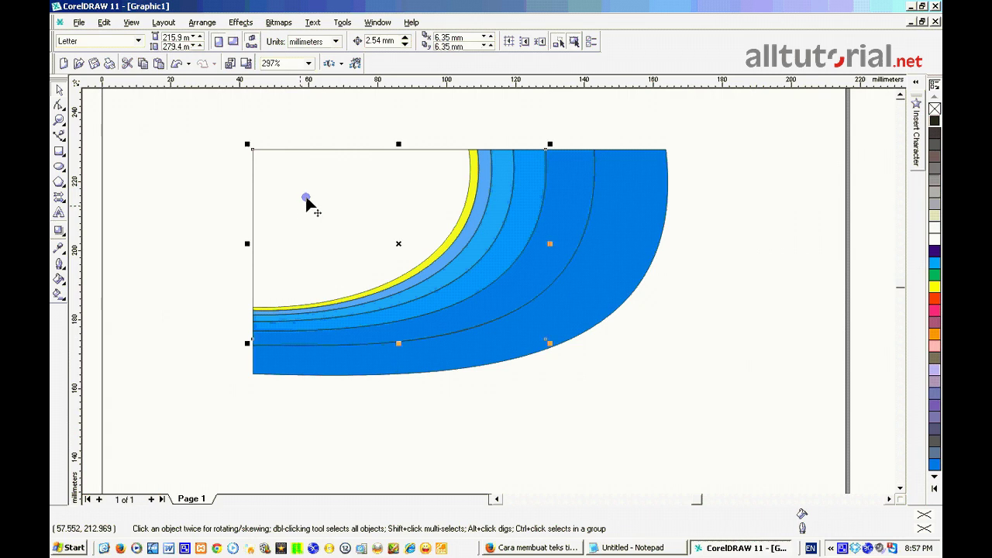
Select all six curved bands, from the yellow strip to the outermost dark blue one, and group them
left_click_drag(252, 149, 272, 128)
left_click(307, 134)
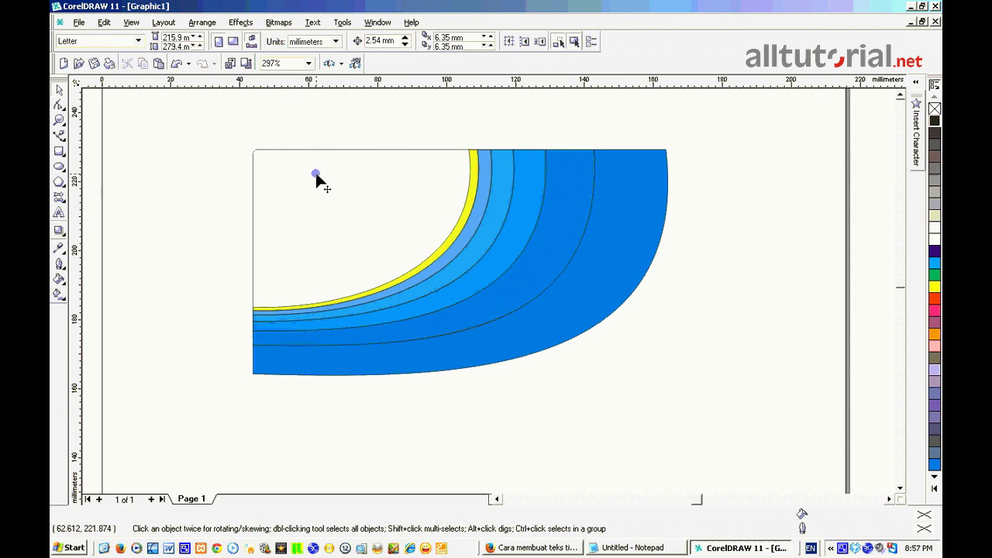
left_click(474, 186)
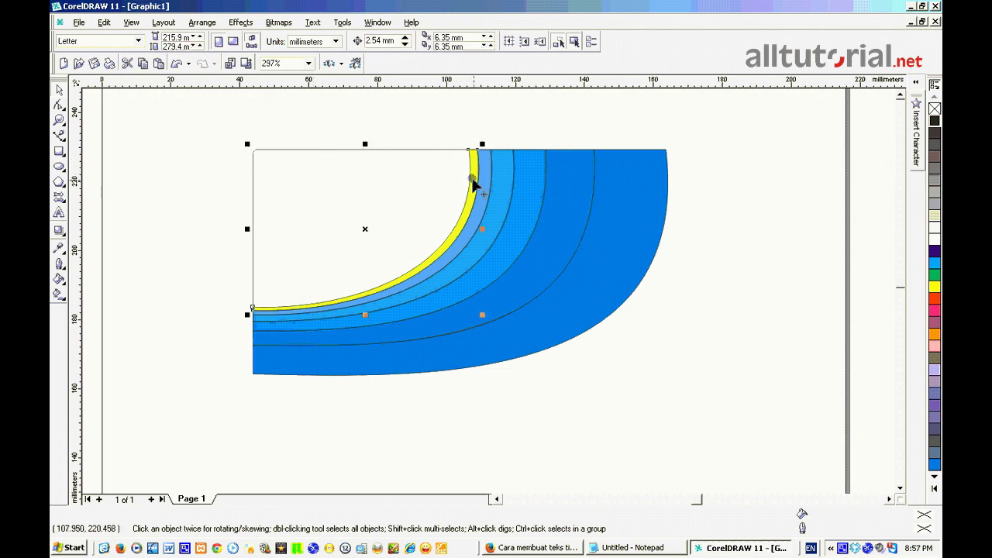
left_click(486, 188, "shift")
left_click(500, 186, "shift")
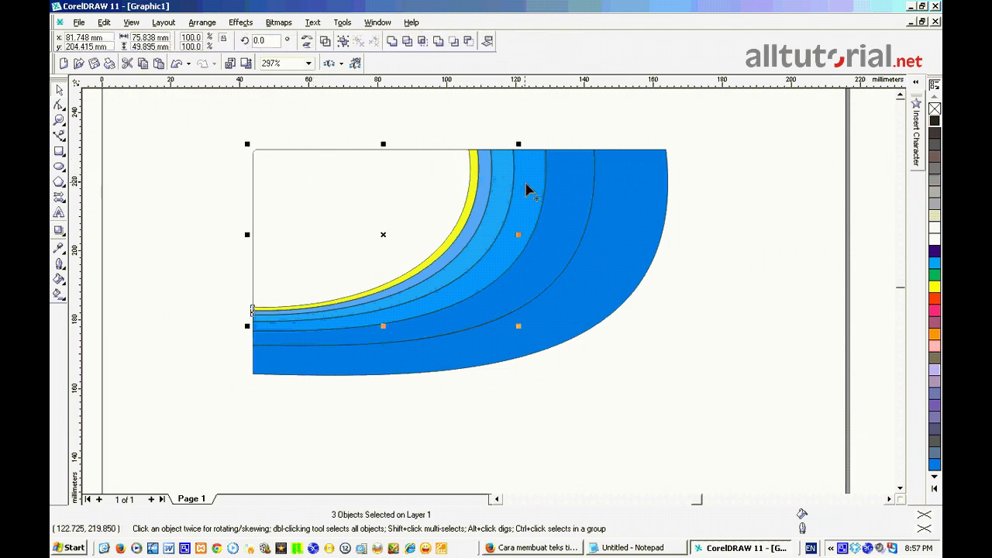
left_click(530, 191, "shift")
left_click(565, 193, "shift")
left_click(616, 200, "shift")
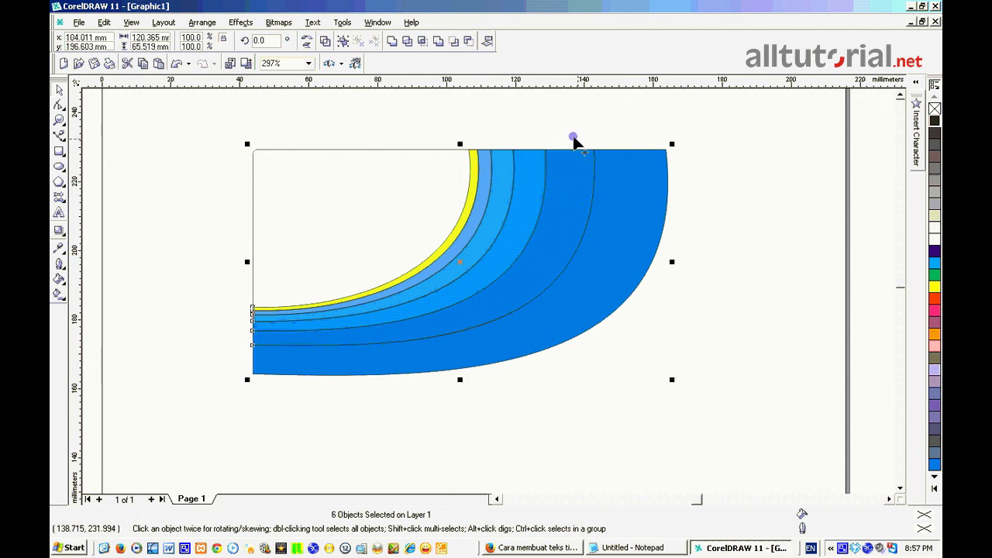
left_click(343, 42)
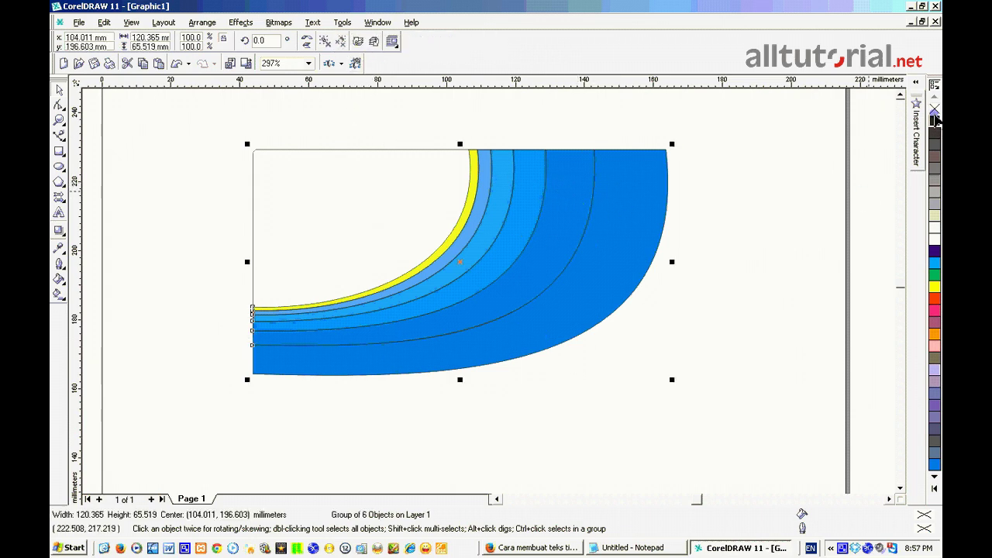
Remove the outline from the group of curved bands and ungroup it
right_click(934, 112)
left_click(813, 165)
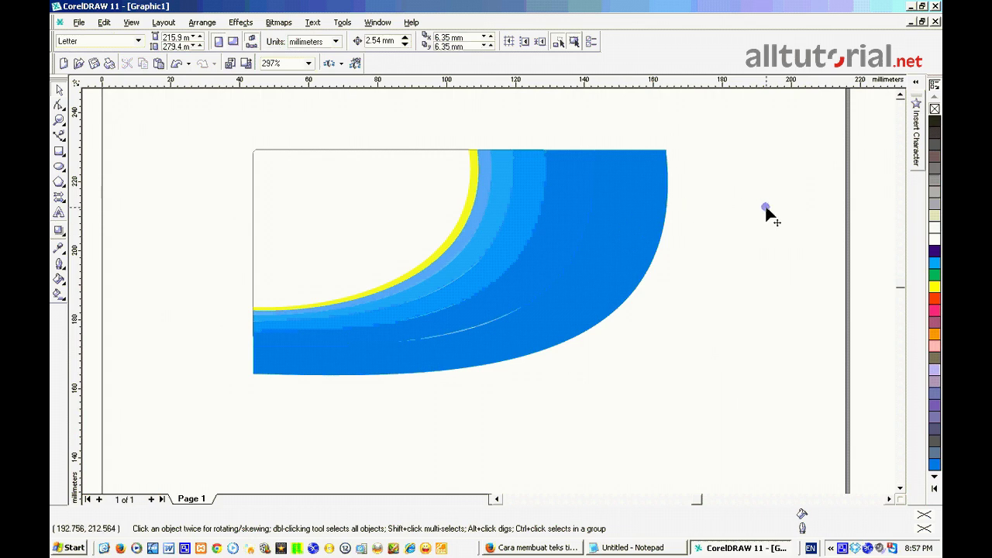
left_click(657, 227)
left_click(339, 41)
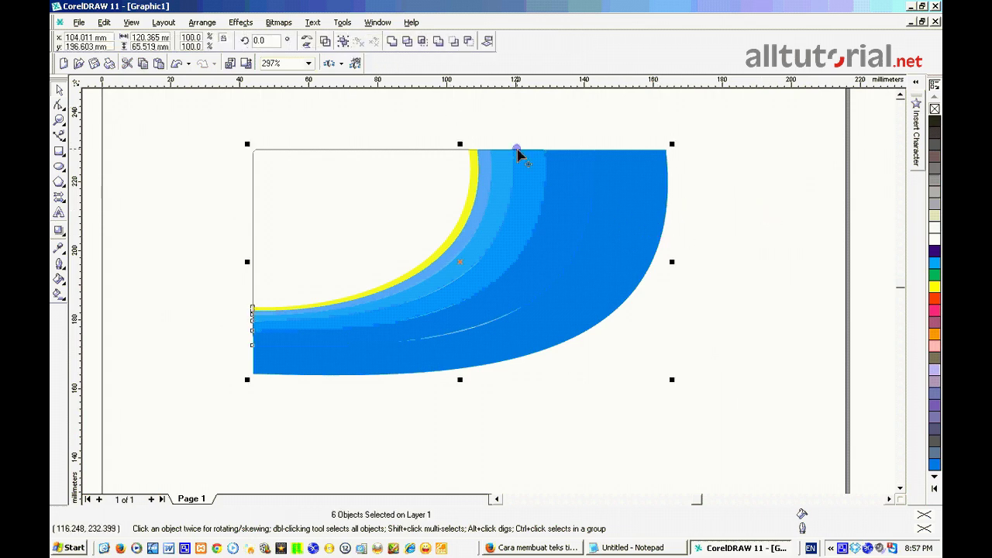
left_click(696, 313)
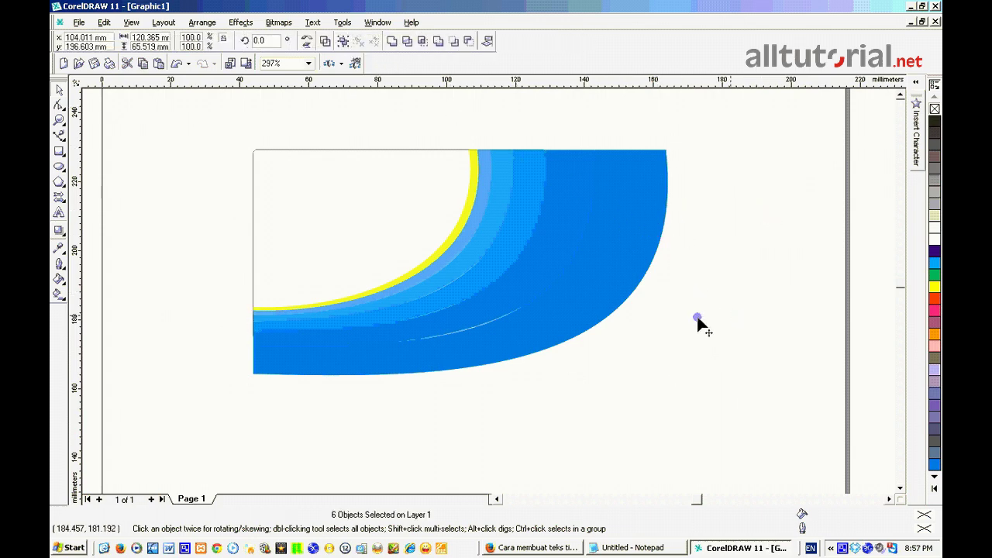
Shift the third and fourth bands from the inside left by about 0.6 mm and 0.8 mm to overlap their inner neighbours
left_click(59, 121)
left_click_drag(172, 122, 672, 421)
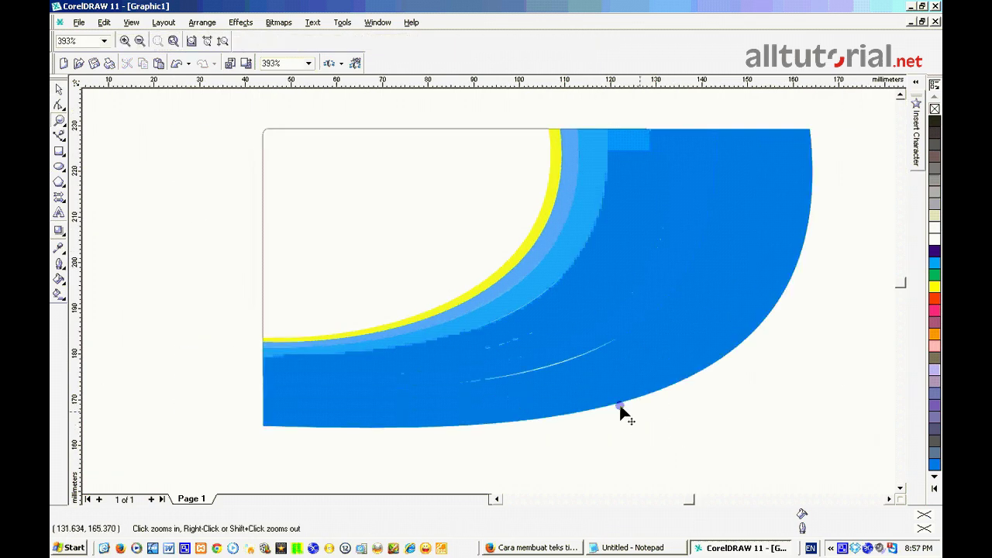
left_click(59, 90)
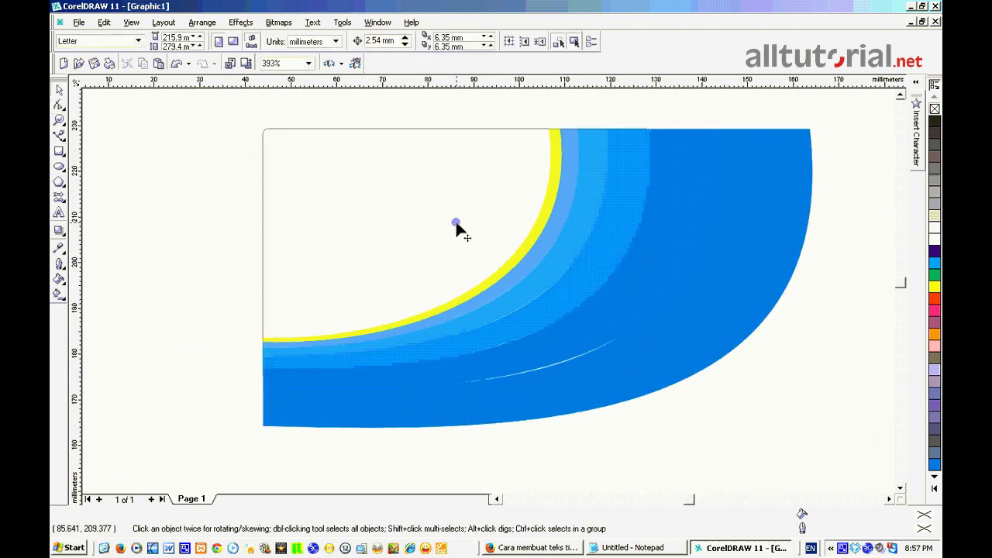
left_click(524, 300)
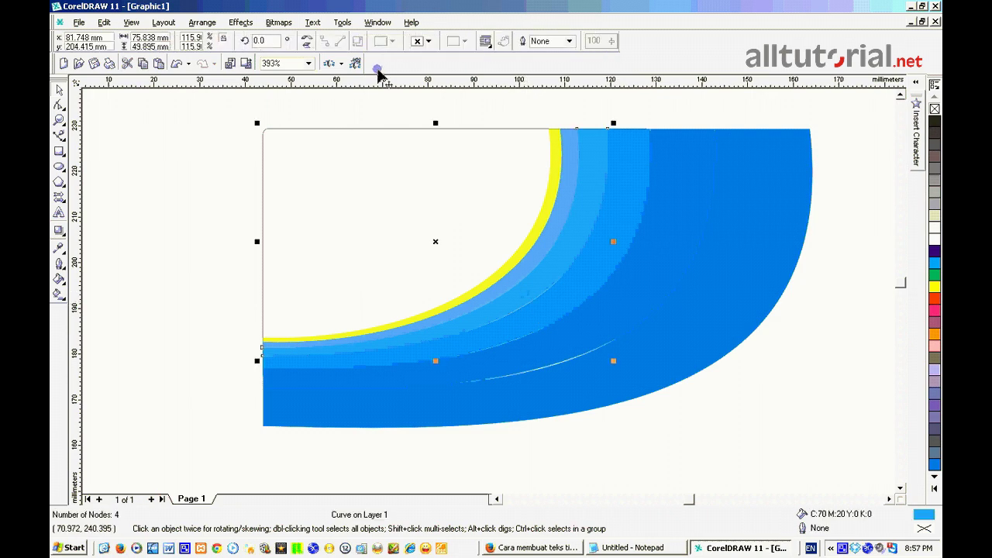
left_click(527, 299)
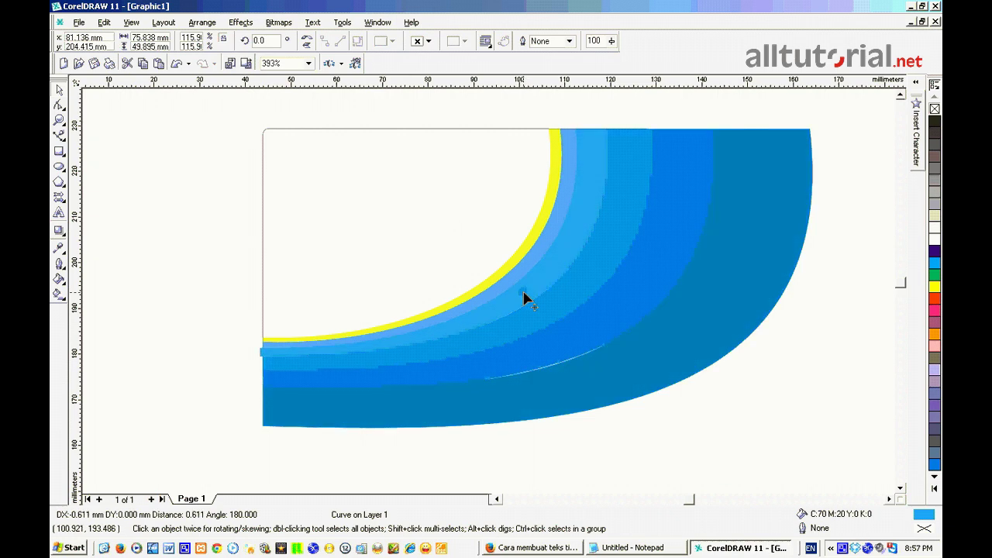
left_click(542, 301)
left_click(564, 307)
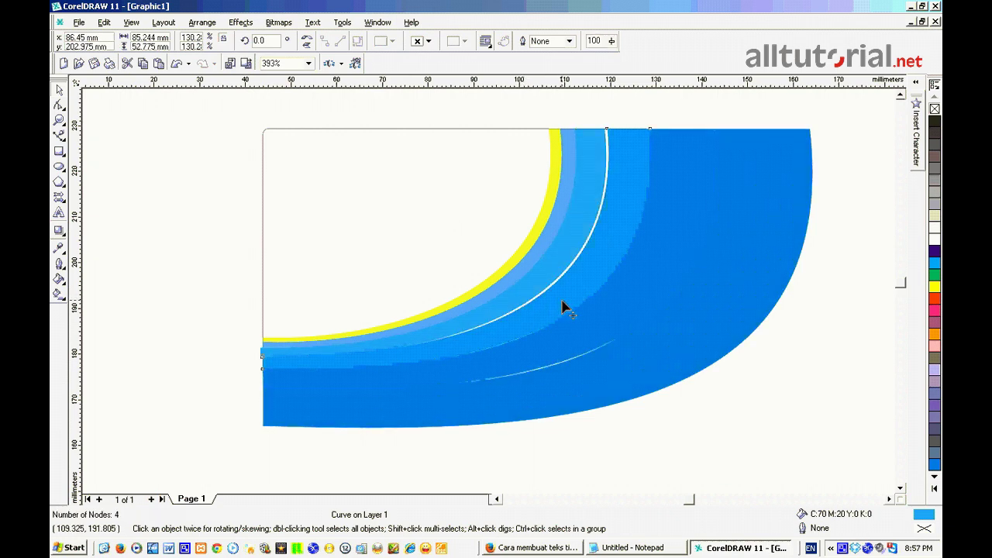
left_click(564, 308)
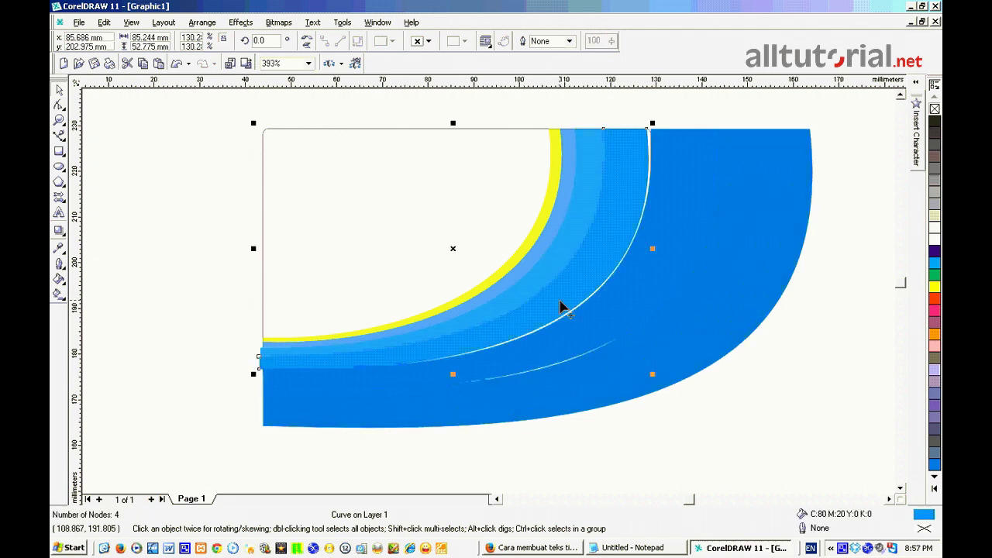
Shift the fifth band slightly left and the outermost dark blue band about 2 mm left to close the remaining gaps
left_click(615, 322)
left_click_drag(614, 321, 609, 320)
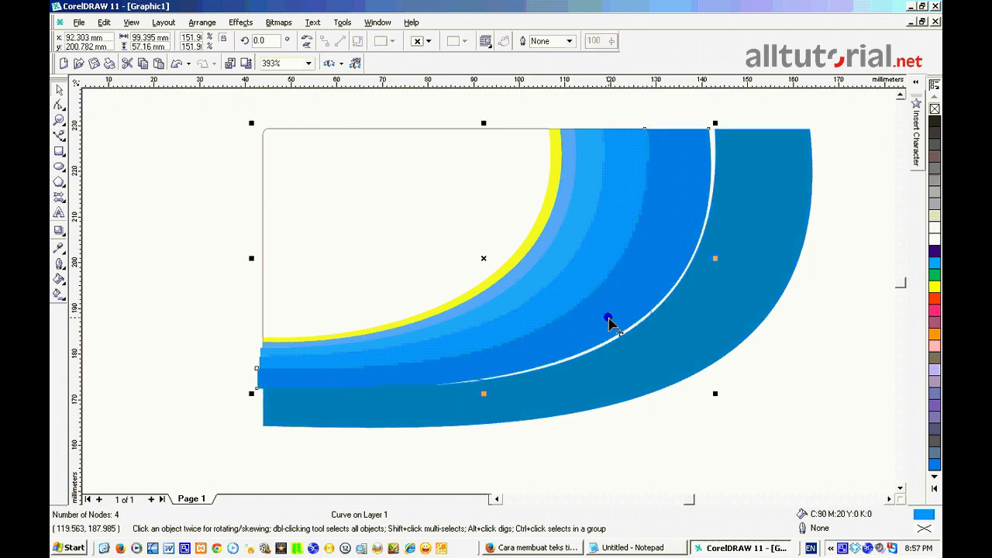
left_click(674, 355)
left_click_drag(674, 355, 666, 357)
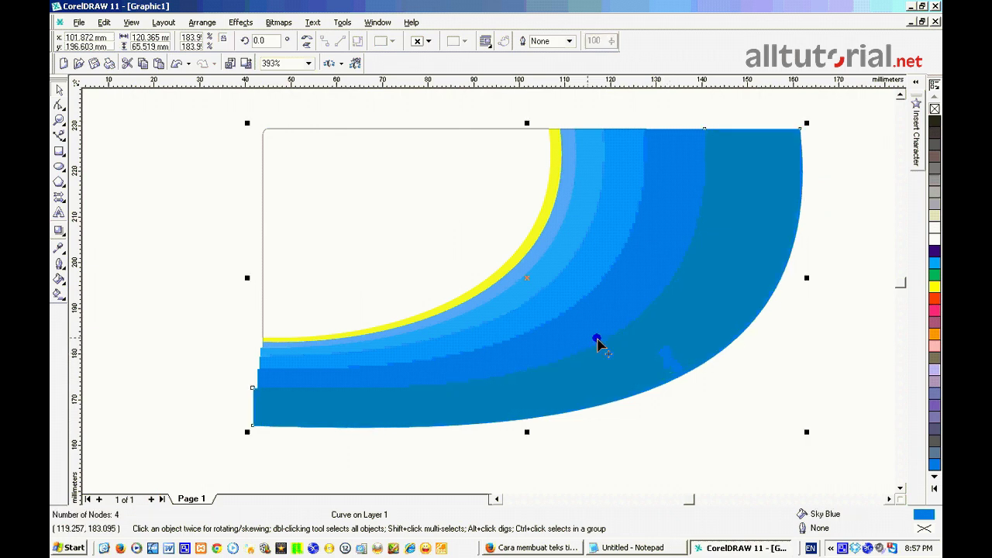
left_click(773, 369)
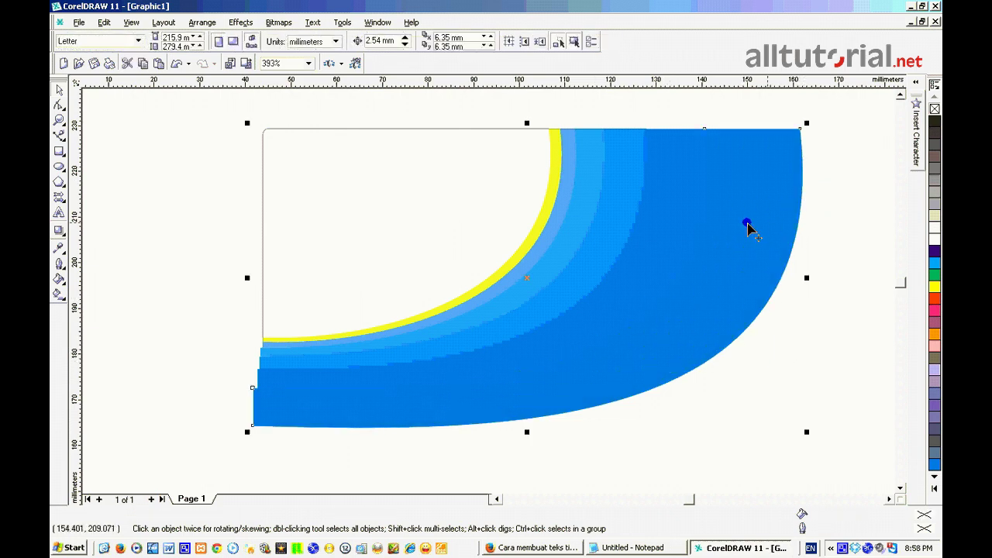
Select all six curved bands and group them again
left_click(663, 231)
left_click(628, 238, "shift")
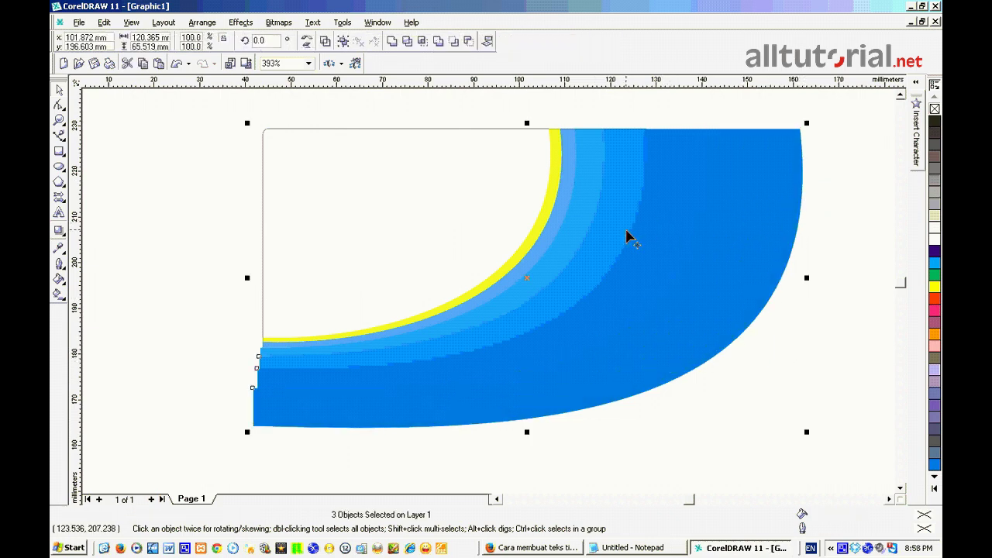
left_click(552, 220, "shift")
left_click(537, 220, "shift")
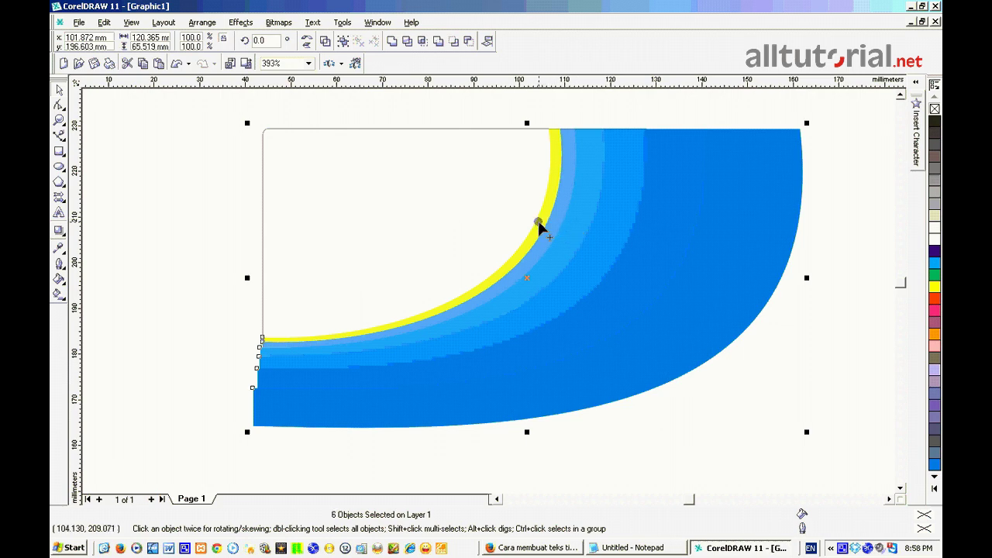
left_click(342, 40)
left_click(282, 168)
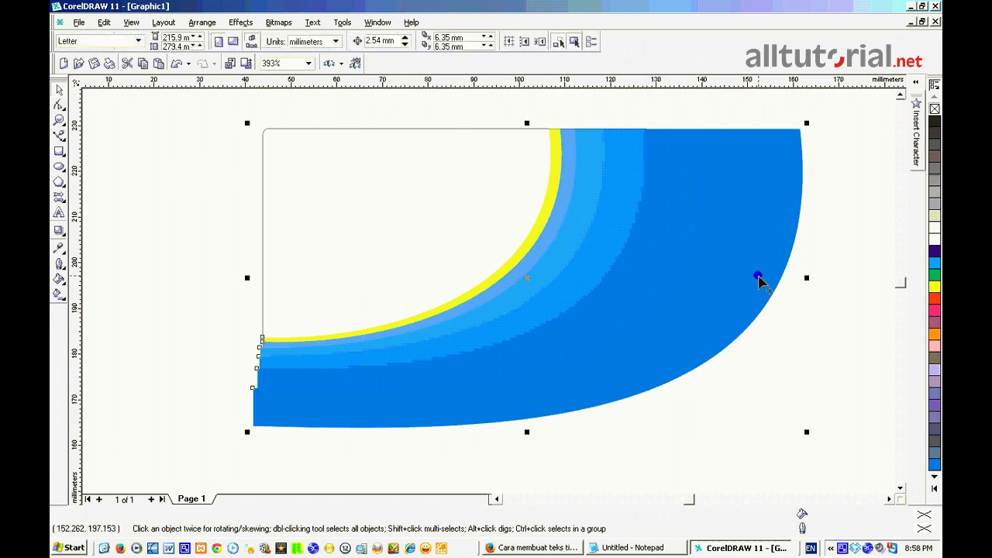
Place the group of bands inside the 85 × 55 mm rounded rectangle with PowerClip
left_click(758, 280)
left_click(246, 23)
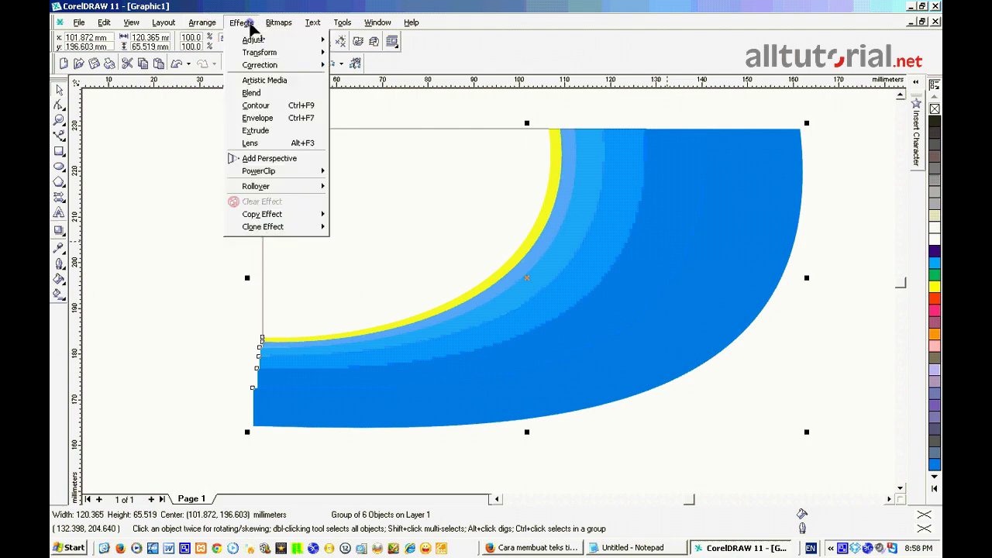
mouse_move(321, 170)
left_click(421, 172)
left_click(388, 159)
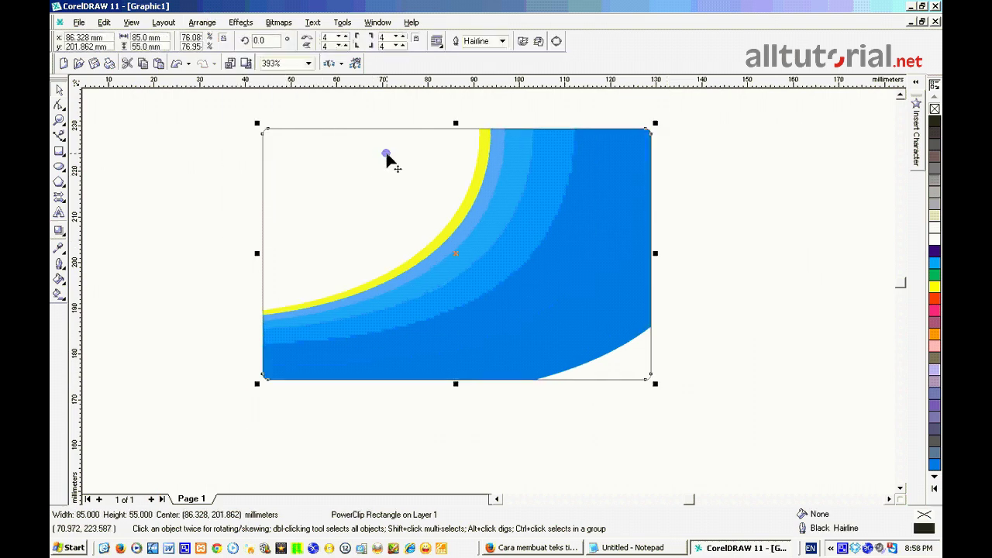
left_click(832, 299)
Edit the PowerClip contents, moving the bands right and down to about X 97.9, Y 197.3 mm so they fill the card's lower corner
right_click(575, 243)
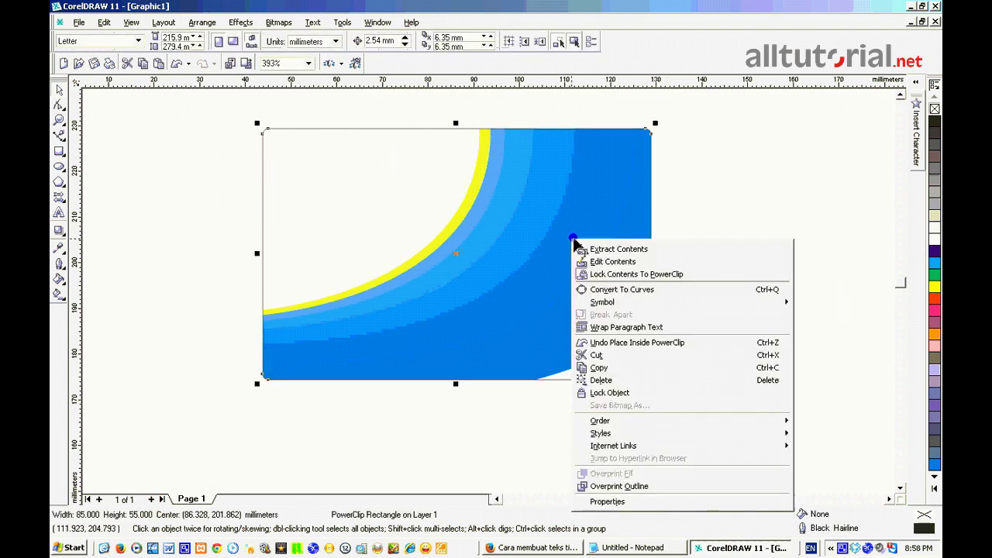
left_click(611, 262)
left_click_drag(560, 308, 614, 330)
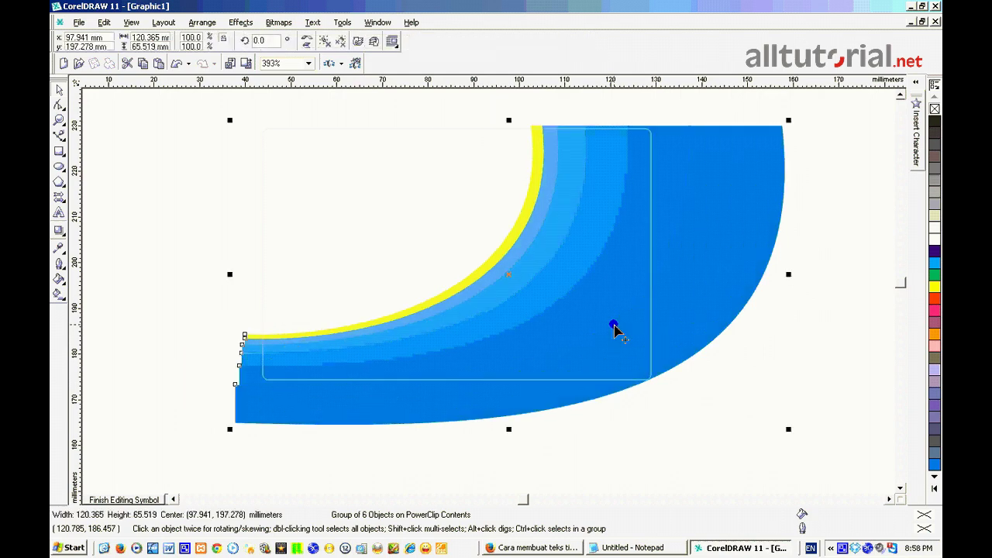
right_click(615, 254)
left_click(666, 260)
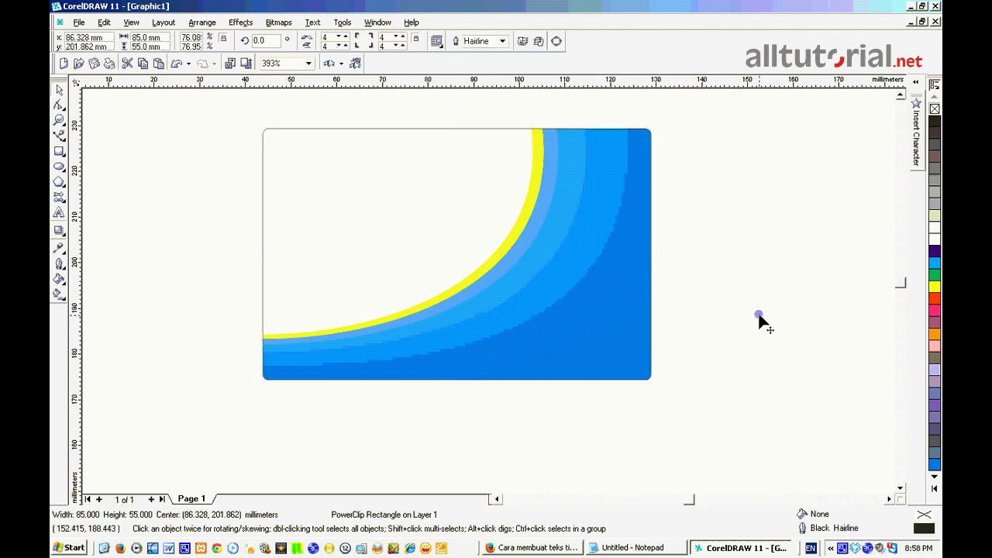
left_click(757, 321)
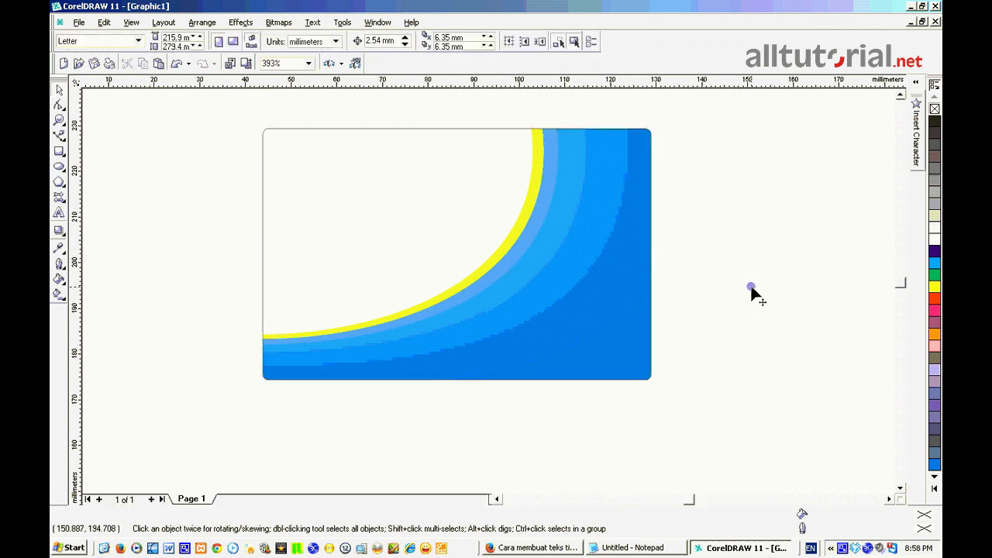
Add the artistic text "companyname" in the white upper area of the card
scroll(753, 288, "down", 1)
left_click(470, 196)
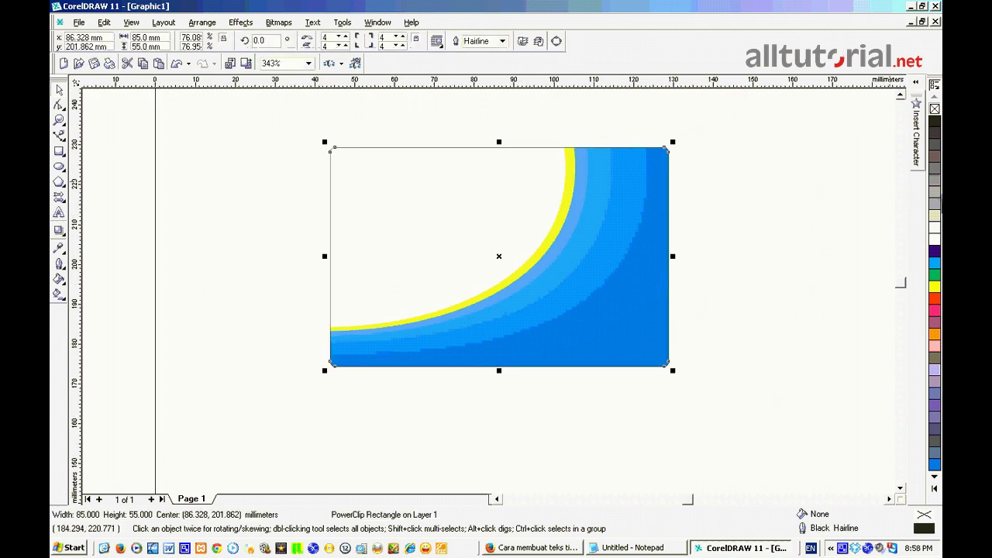
left_click(810, 222)
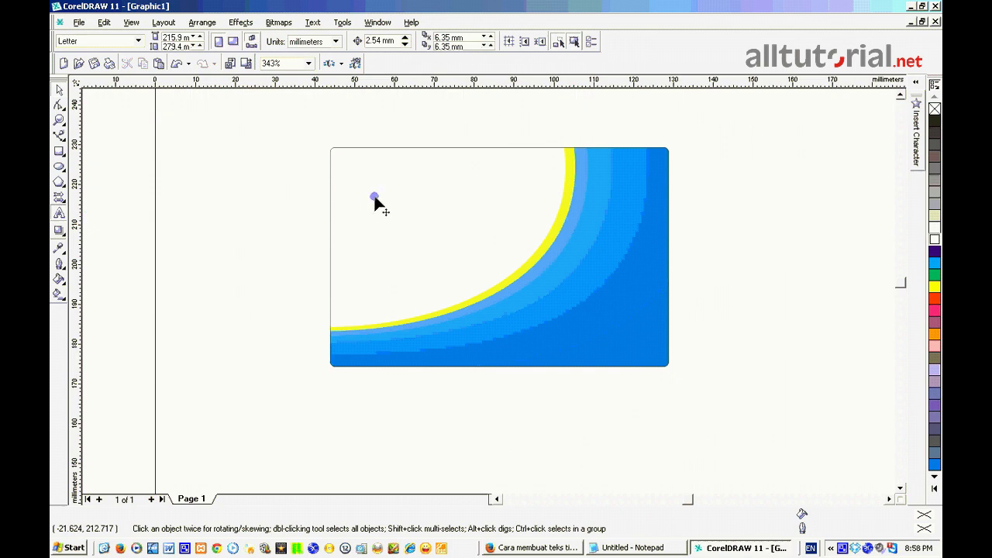
key("F8")
left_click(375, 199)
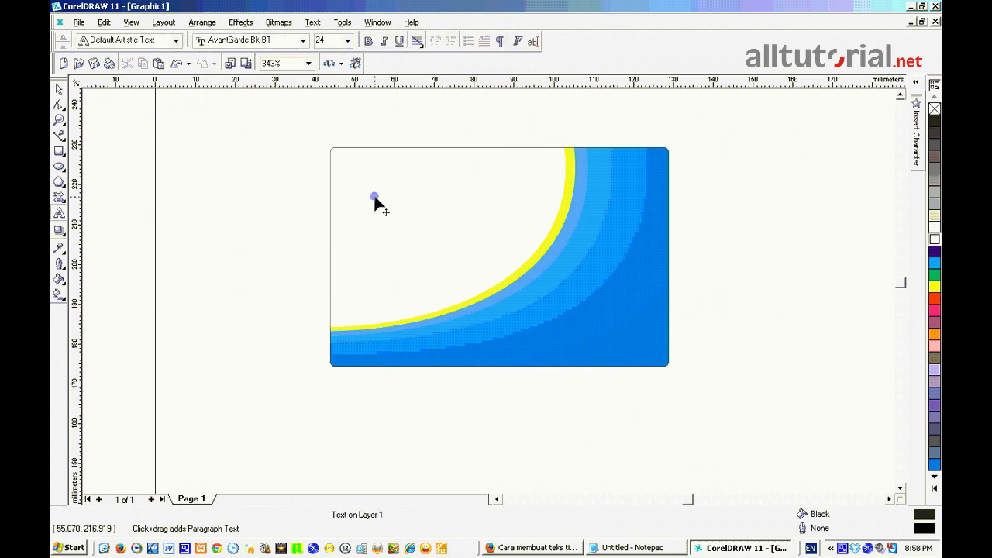
type("compal")
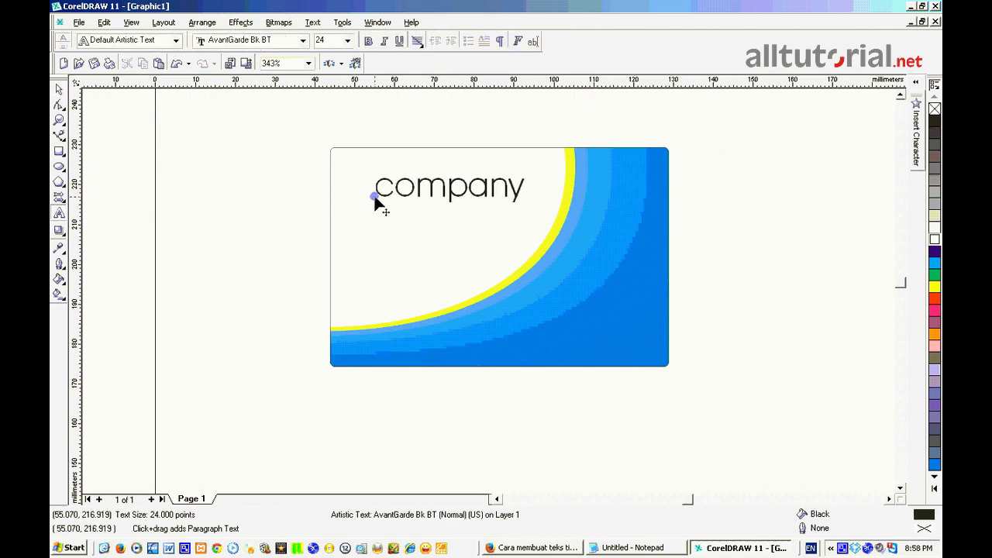
type("nyame")
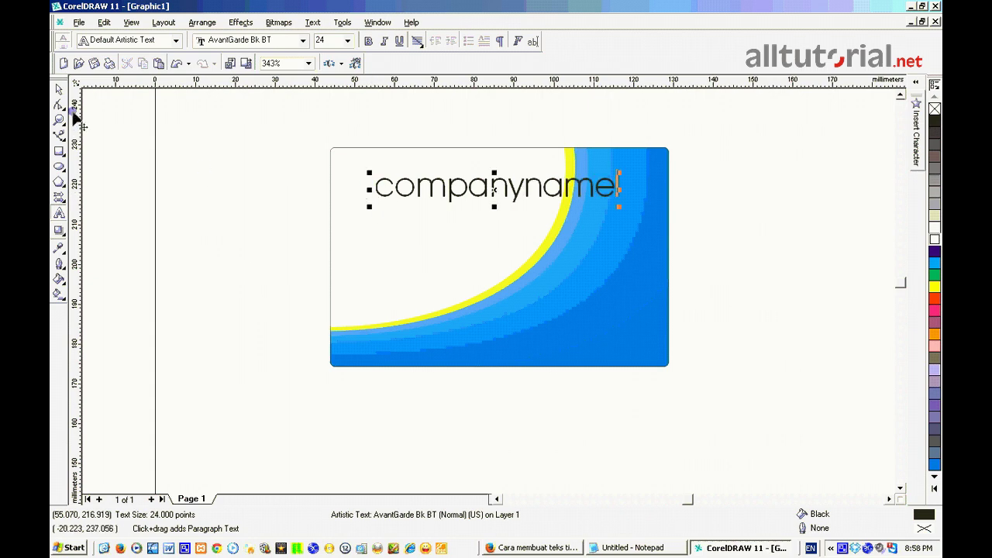
Change the case of the company name text to UPPERCASE
left_click(60, 90)
left_click(313, 22)
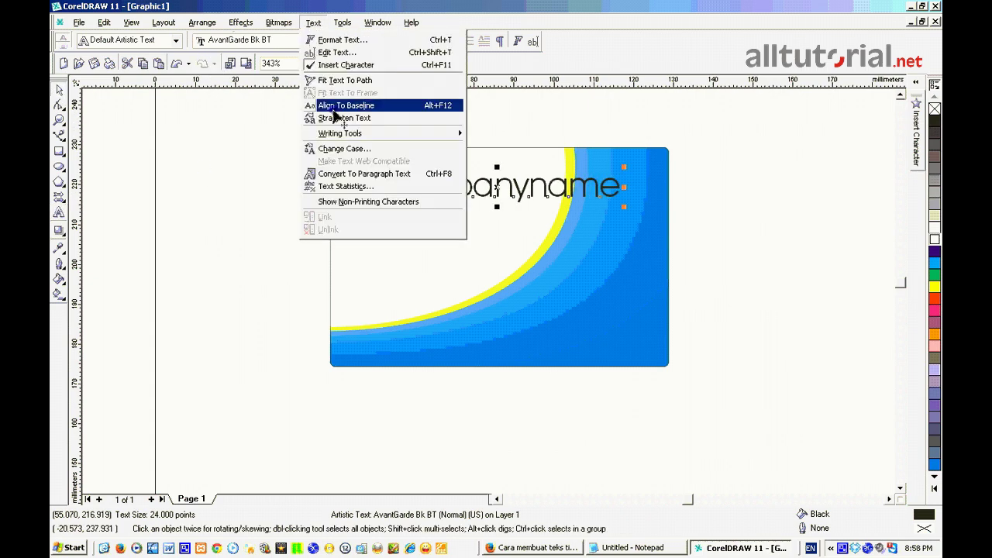
left_click(341, 148)
left_click(419, 262)
left_click(441, 315)
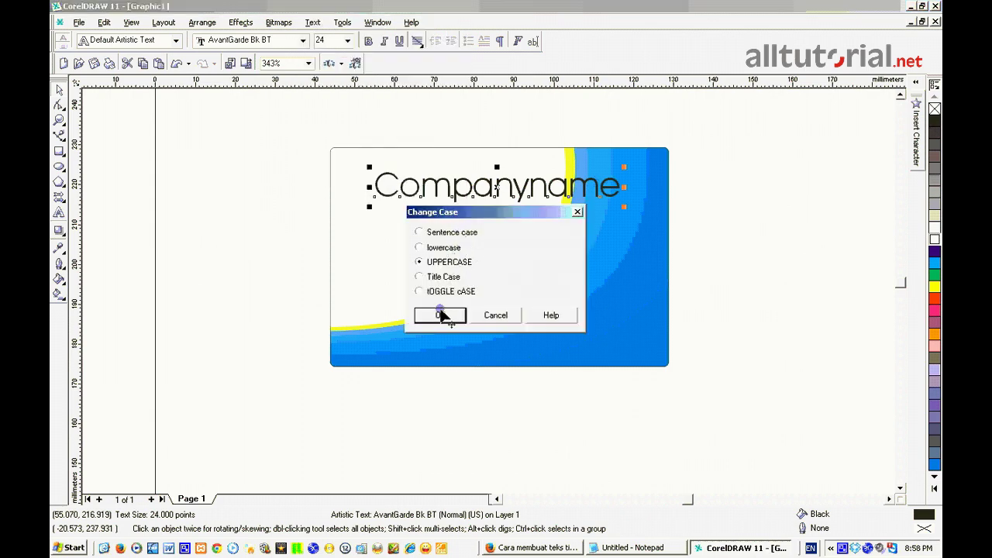
Change the company name's font to Harabara and widen its letter spacing slightly
left_click(262, 40)
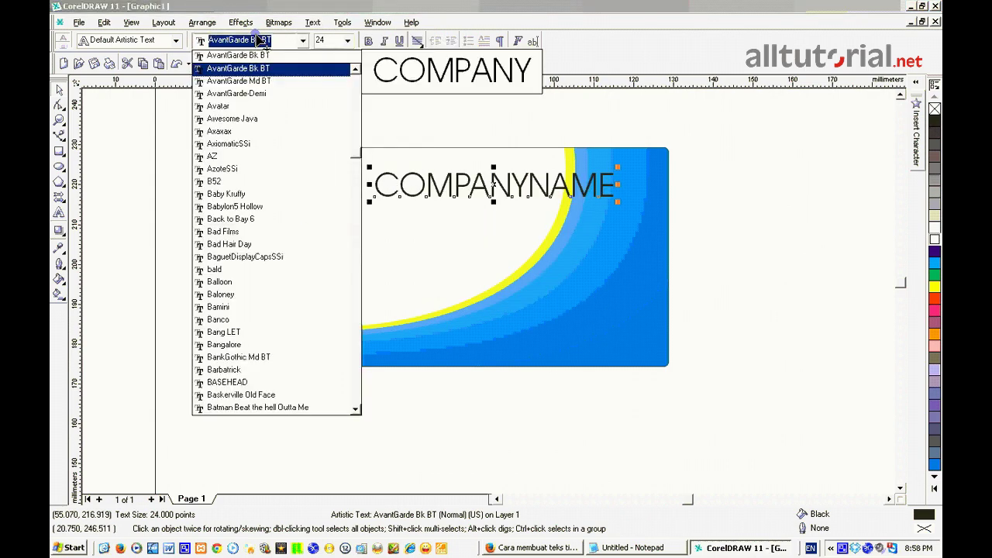
type("h")
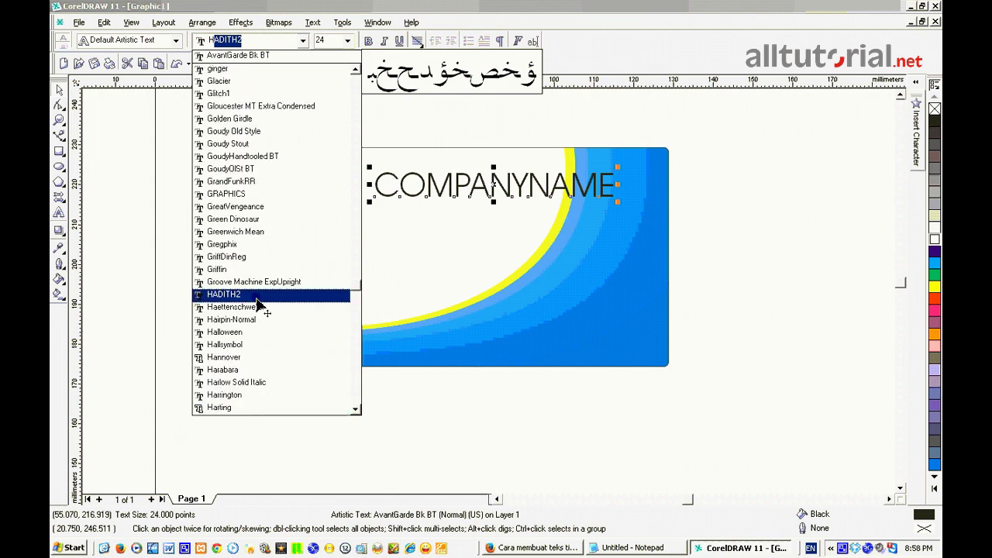
left_click(244, 369)
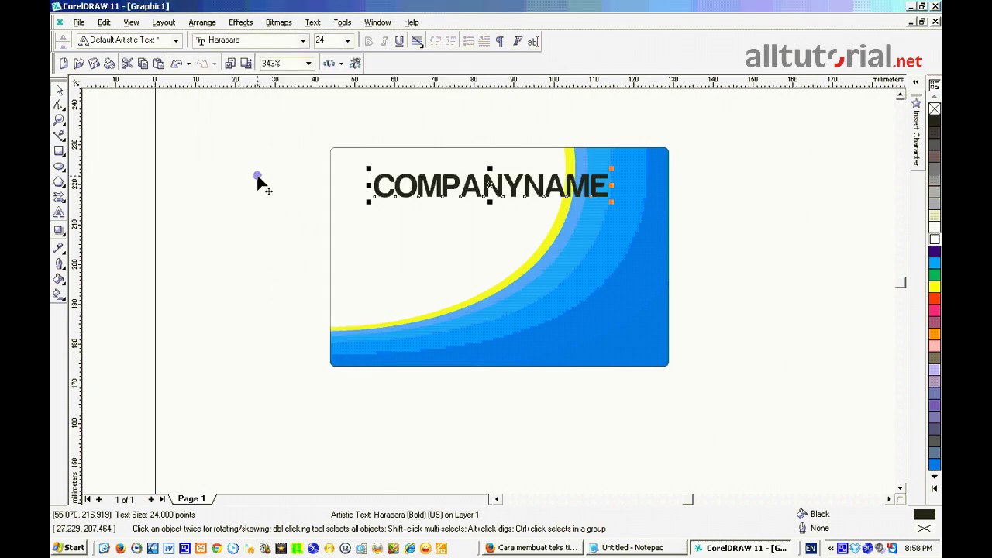
left_click(60, 105)
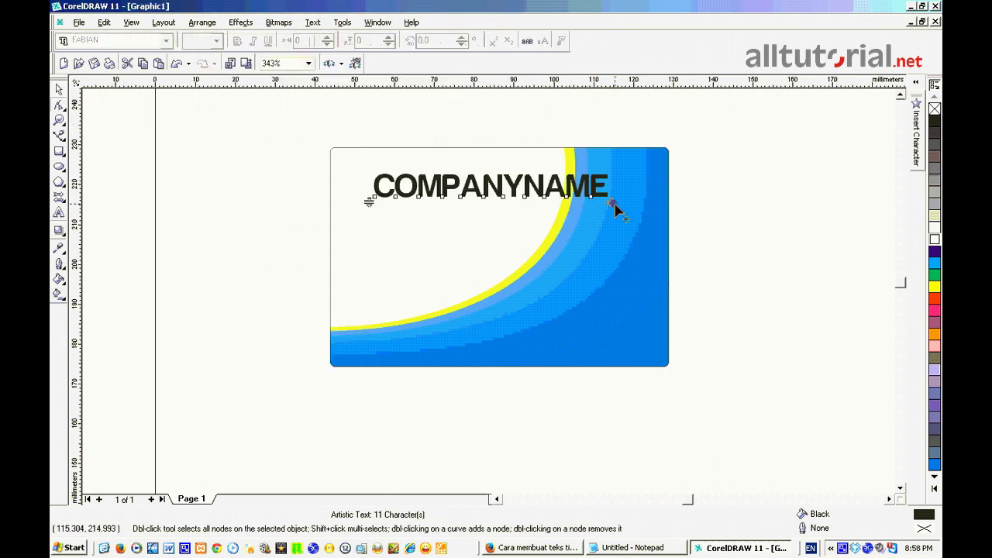
left_click_drag(615, 206, 638, 204)
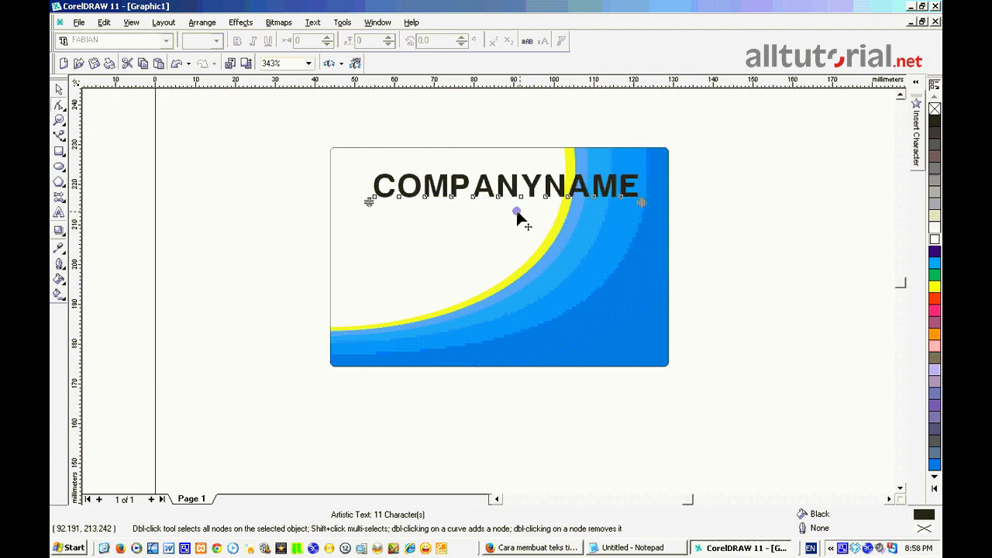
Change only the "NAME" part of the company name to lowercase
left_click(58, 212)
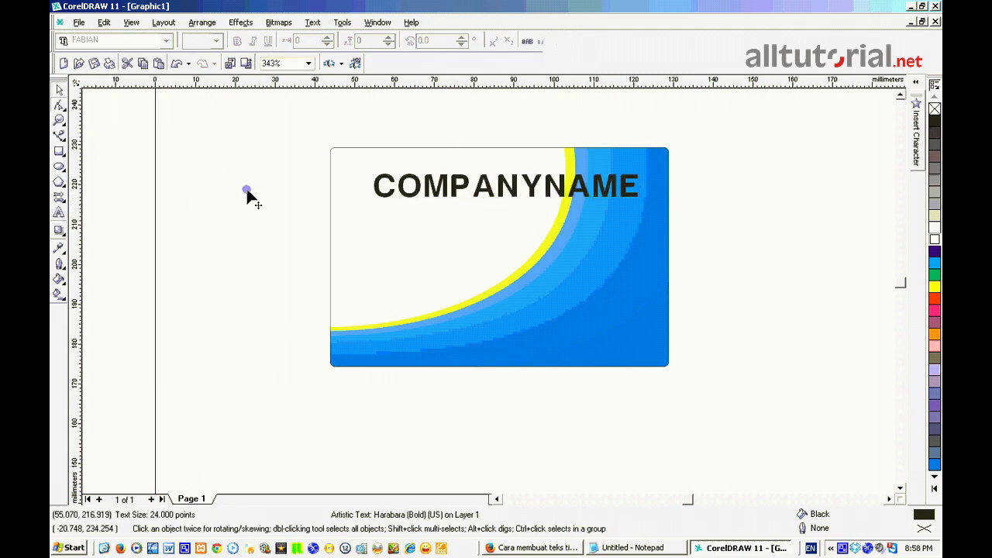
left_click_drag(545, 190, 649, 189)
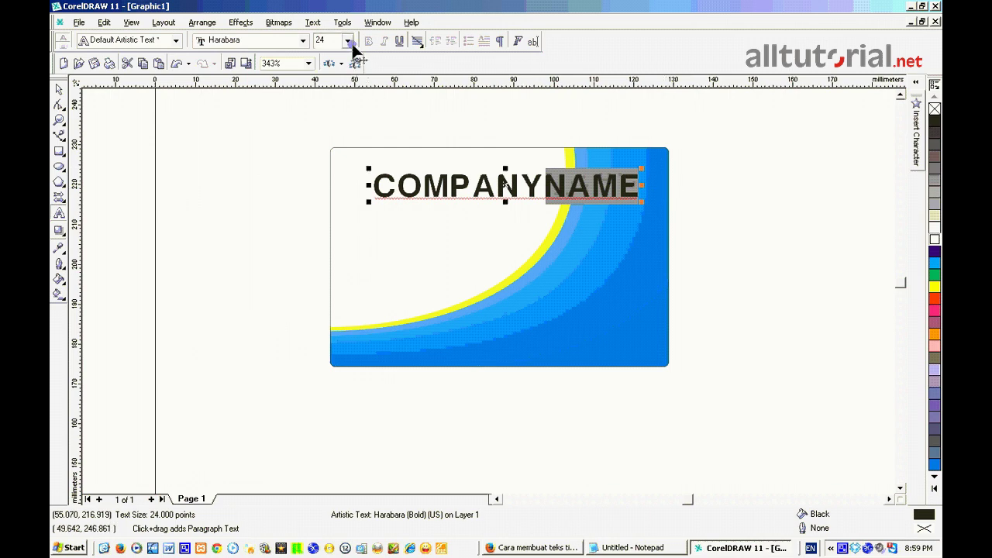
left_click(313, 22)
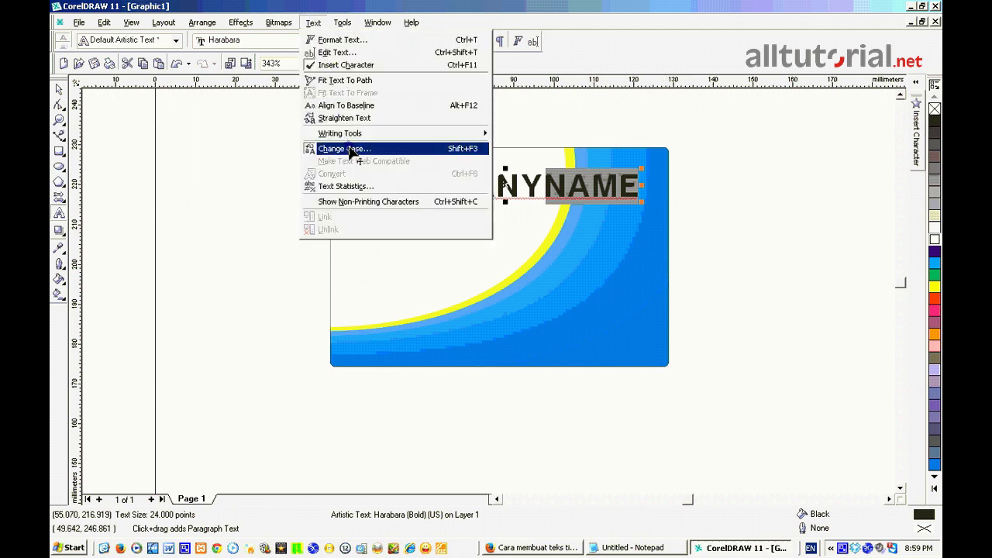
left_click(334, 147)
left_click(454, 249)
left_click(458, 312)
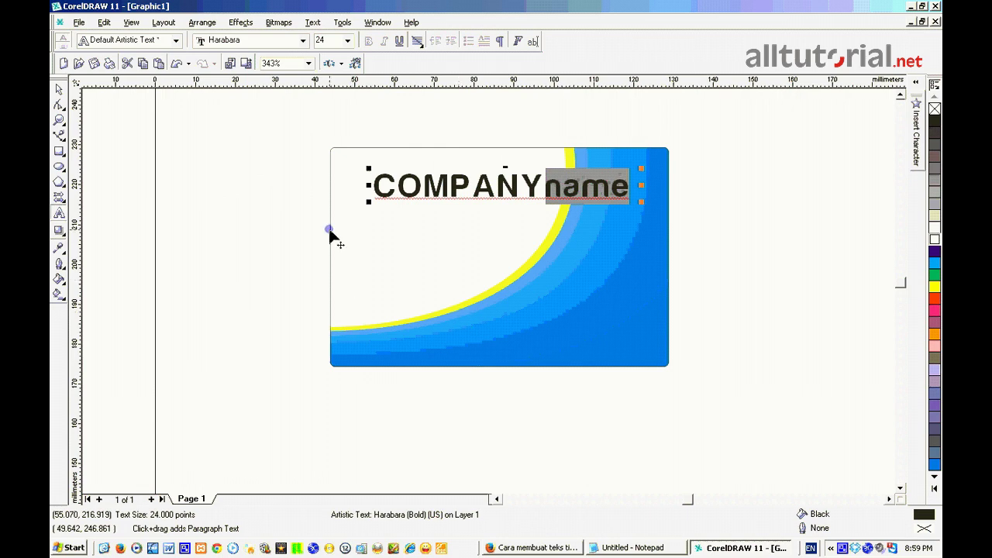
left_click(60, 102)
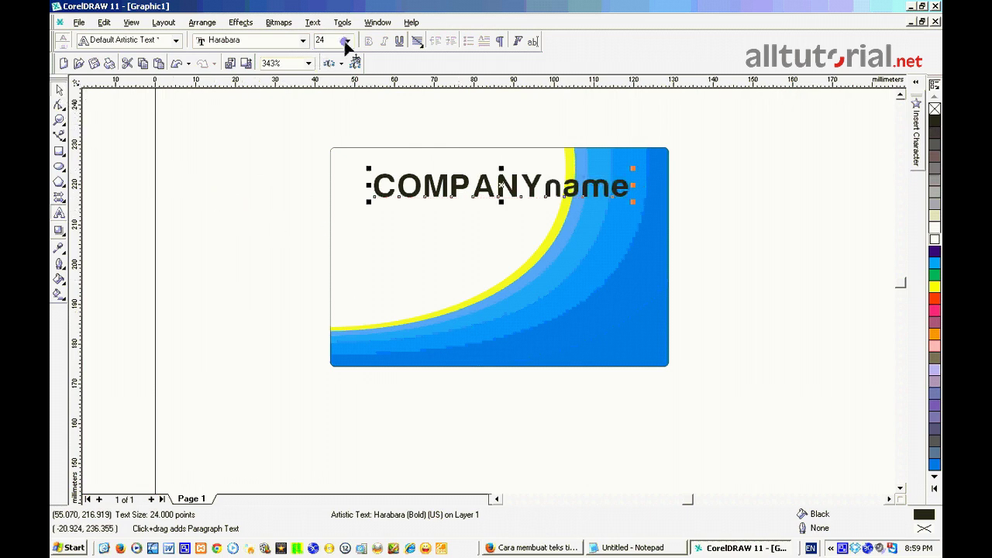
Set the company name's size to 16 pt and move it about 7.2 mm left and 4.4 mm up on the card
left_click(346, 42)
left_click(344, 159)
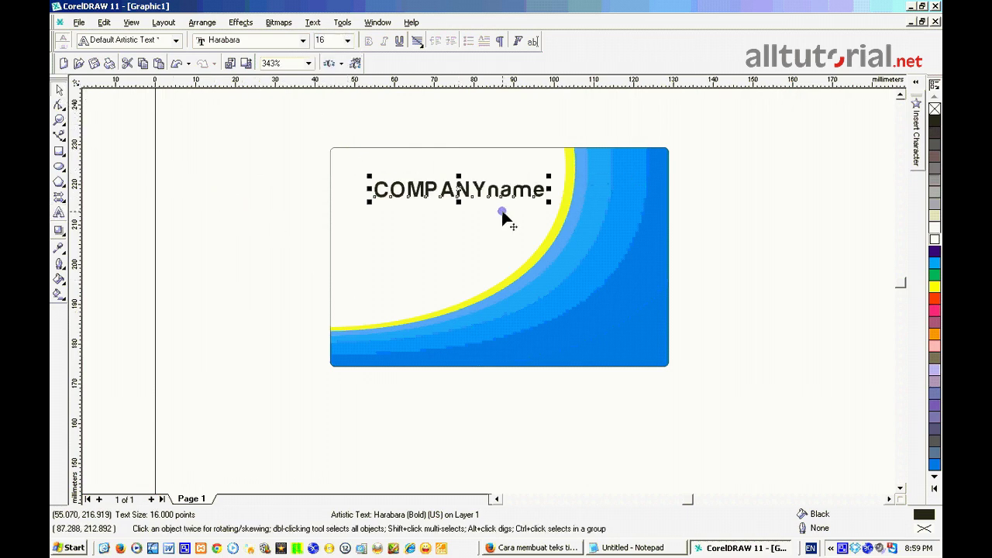
left_click_drag(458, 187, 430, 169)
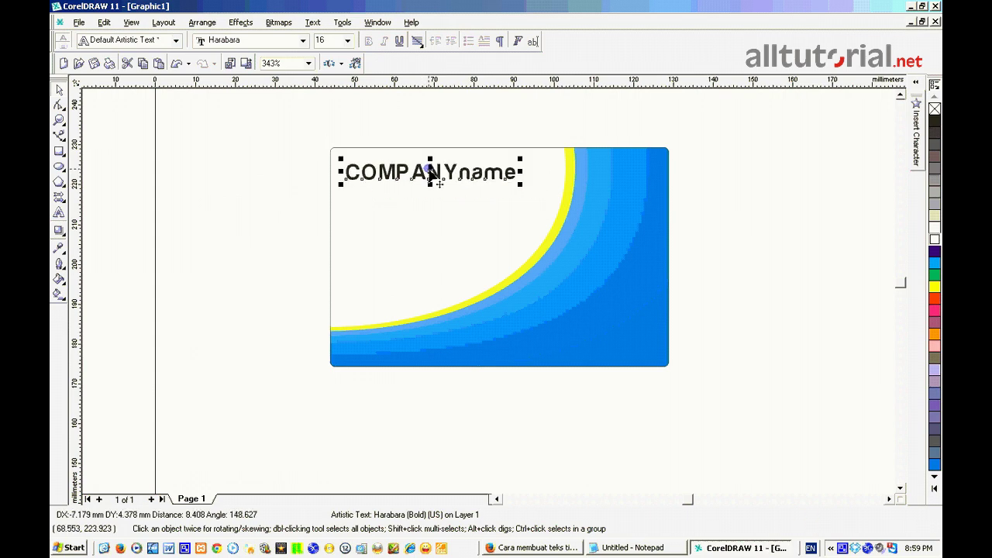
Tighten the company name's letter spacing by about 3 mm overall and fill the text with Sky Blue
left_click(60, 120)
left_click_drag(300, 129, 658, 327)
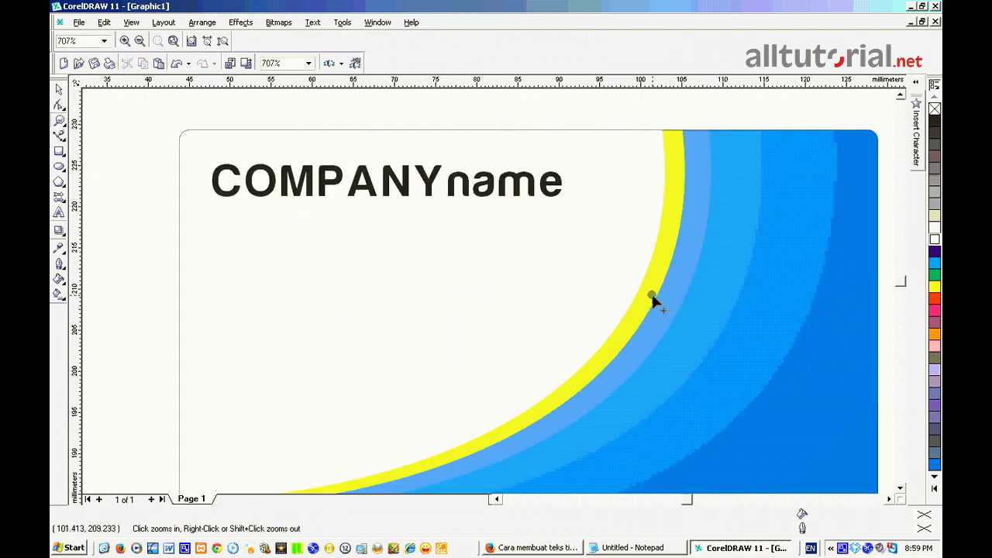
left_click(60, 89)
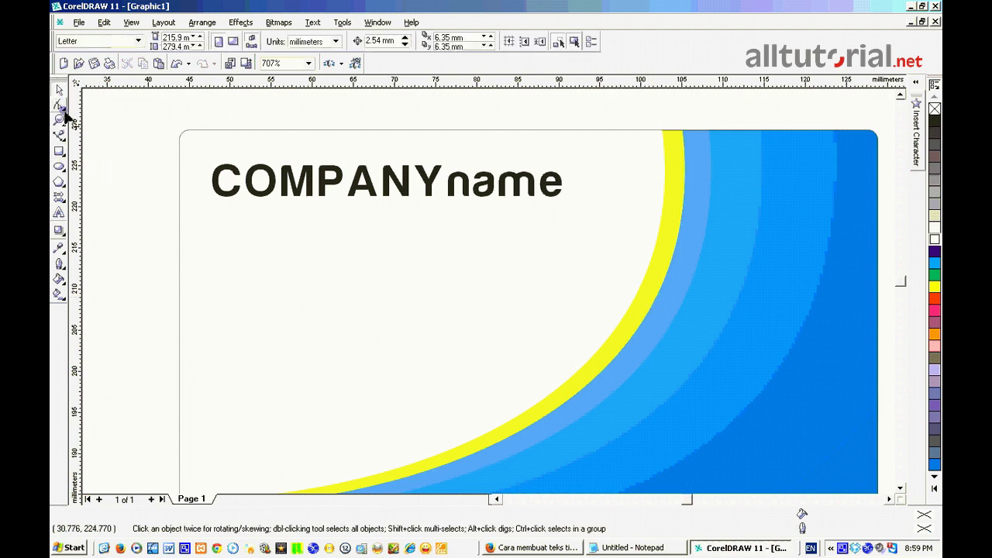
left_click(62, 106)
left_click(85, 111)
left_click(271, 176)
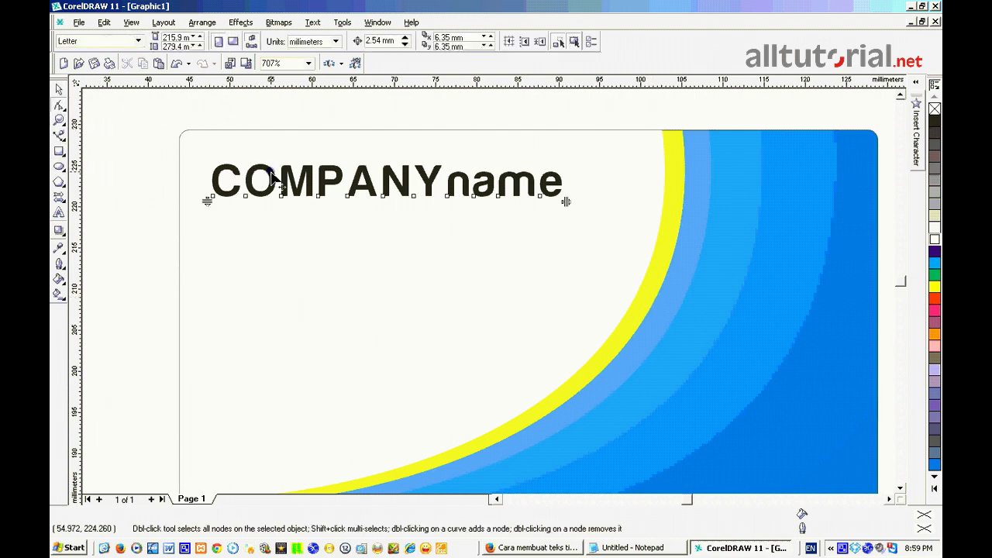
left_click_drag(566, 202, 542, 202)
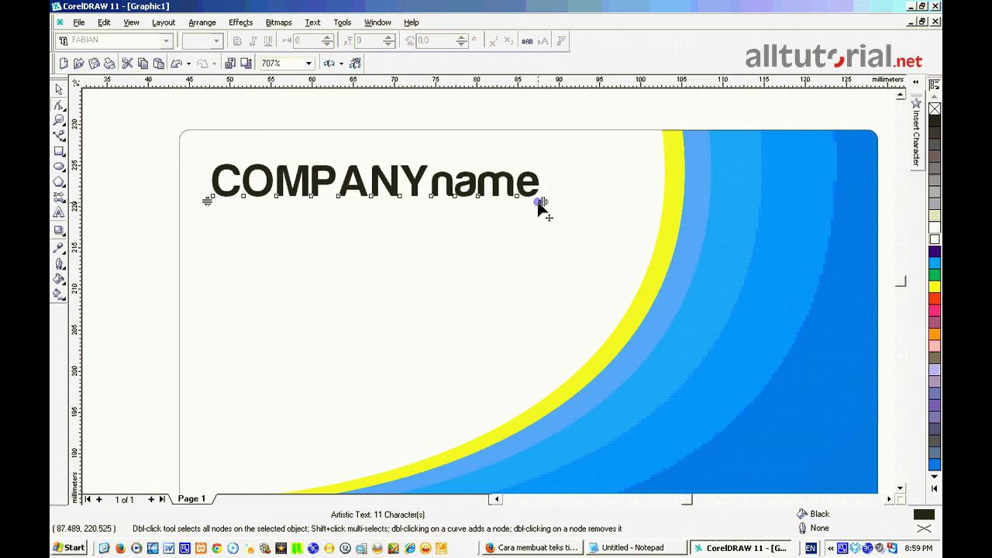
left_click(60, 90)
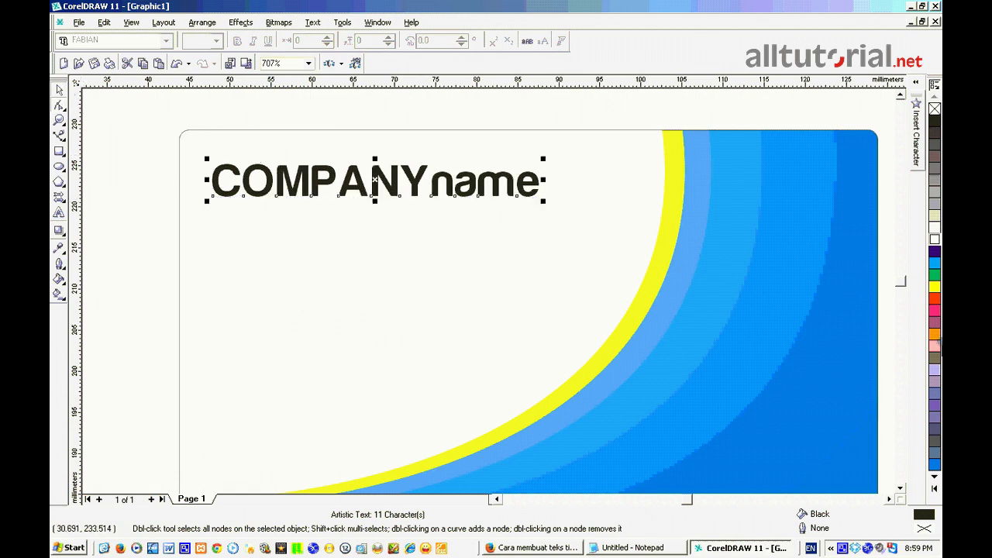
left_click(933, 465)
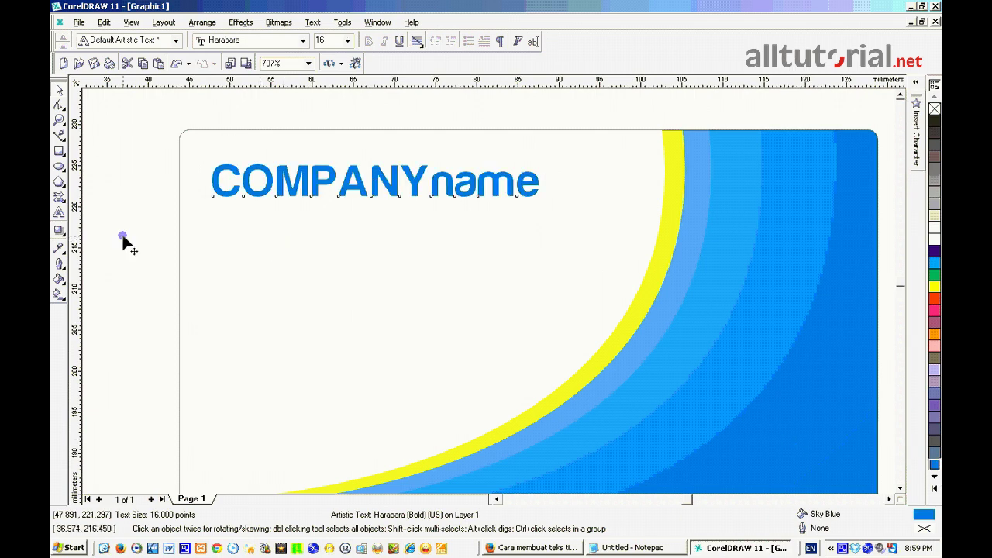
Fill only the "name" part of the company name with the CMYK yellow C 10, M 1, Y 92, K 0
left_click(59, 213)
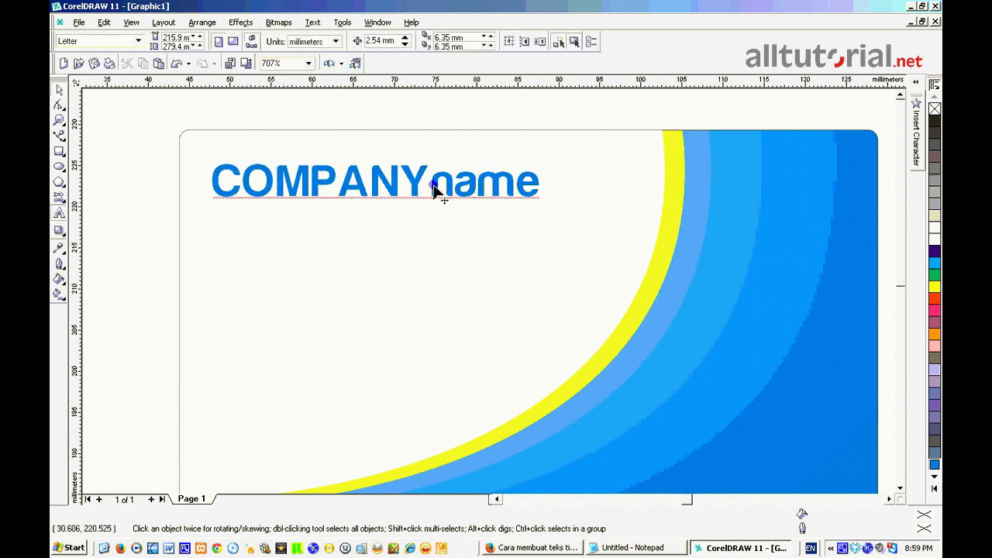
left_click_drag(434, 190, 558, 186)
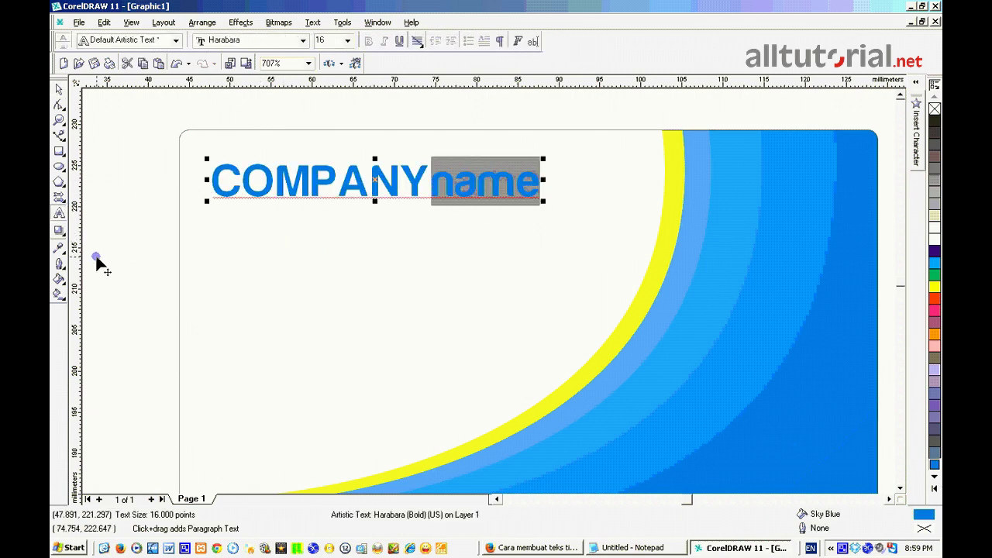
left_click(59, 279)
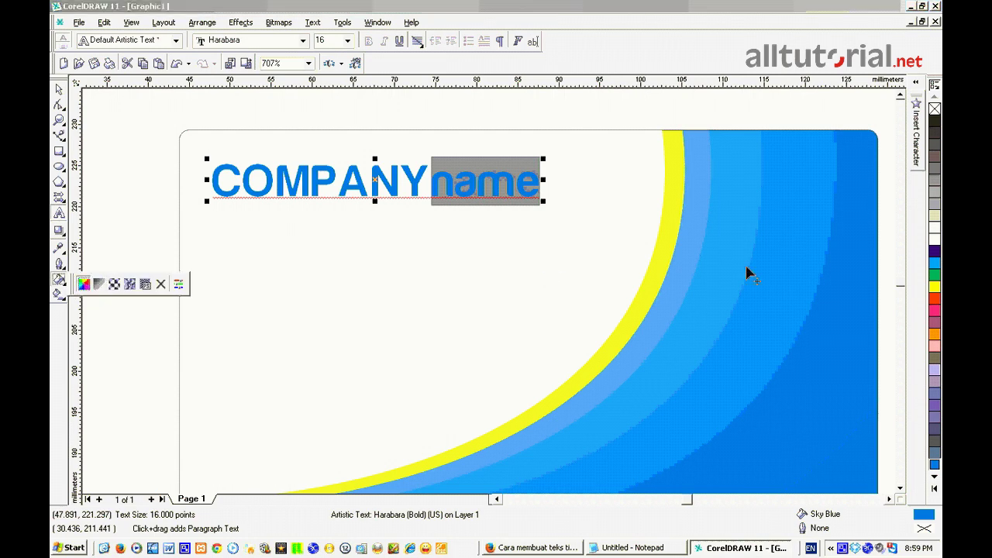
key("shift+F11")
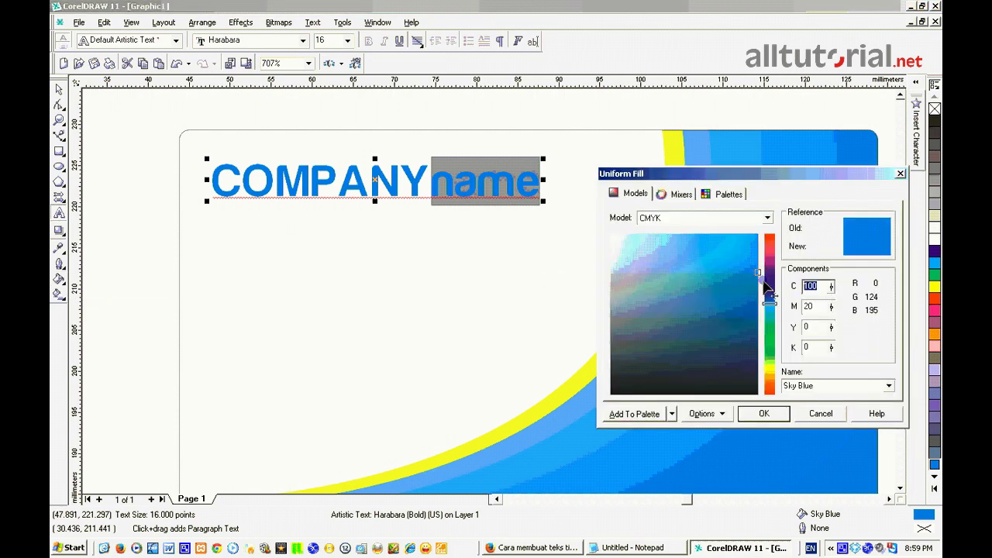
double_click(814, 307)
type("1")
key("Tab")
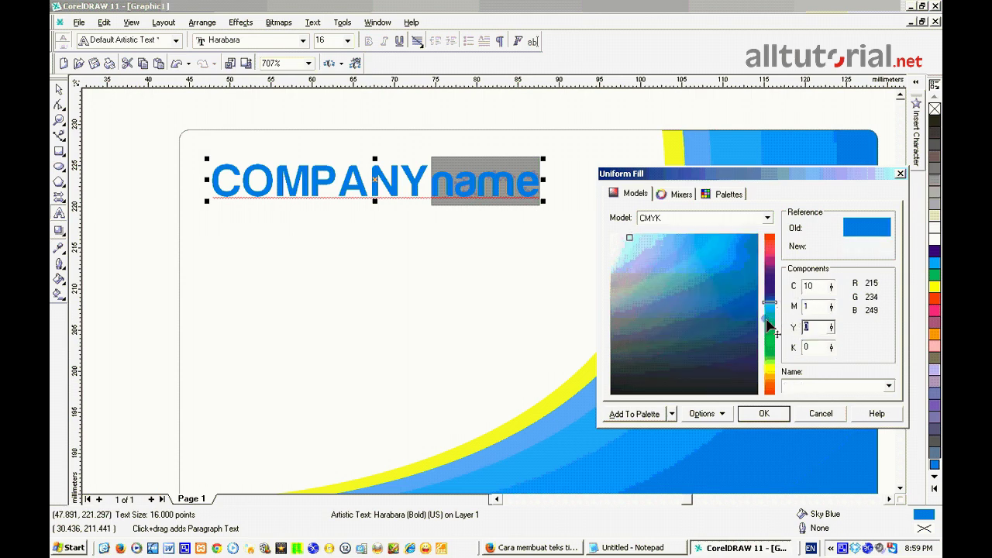
type("92")
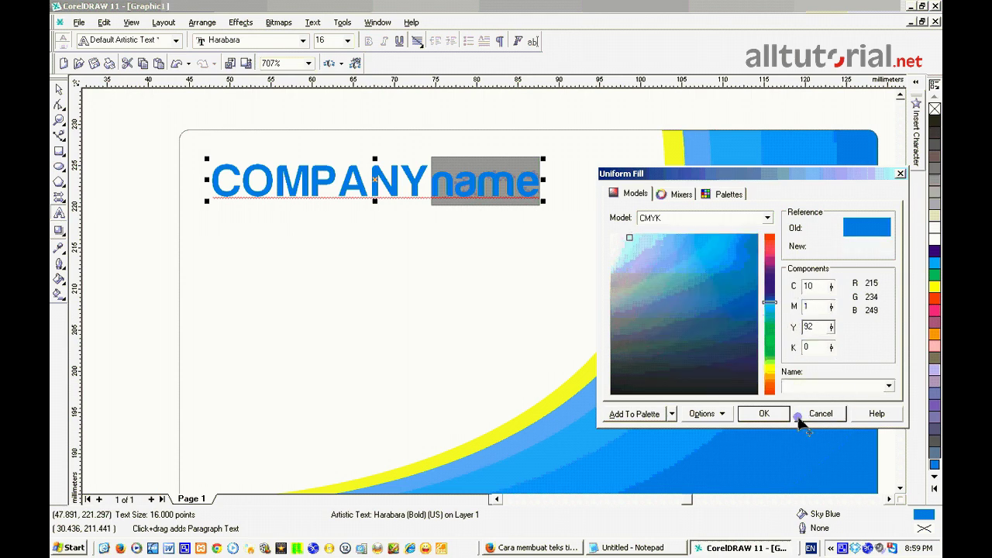
left_click(764, 413)
left_click(59, 90)
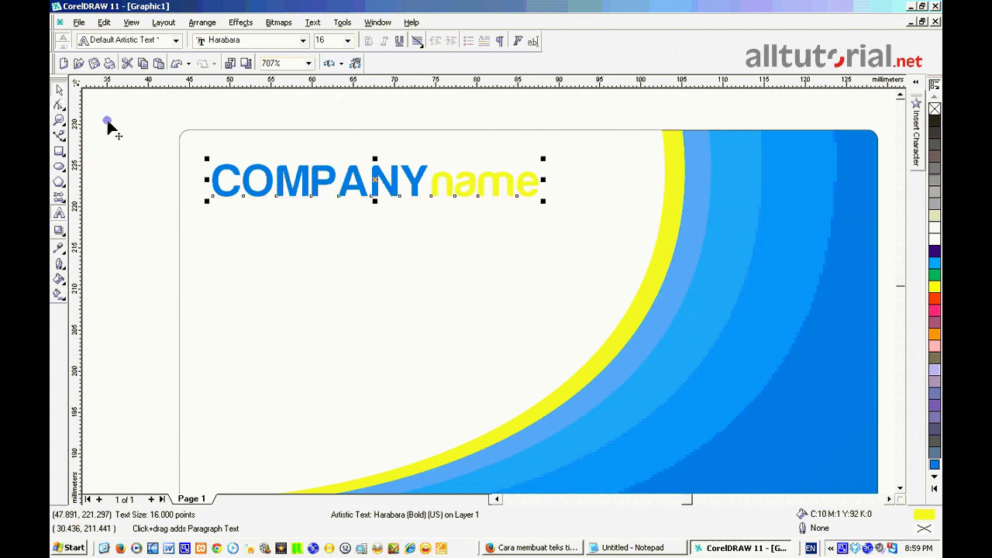
left_click(108, 125)
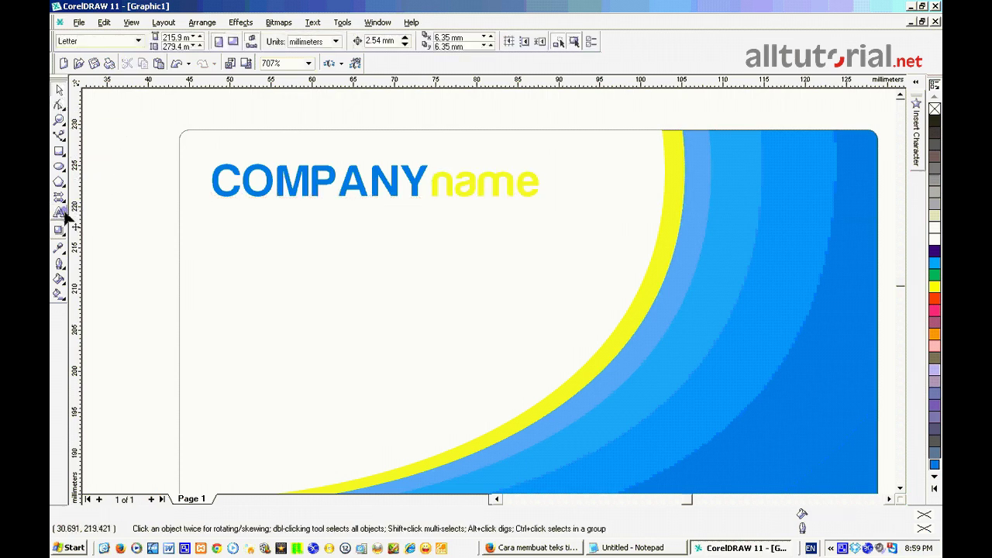
Copy "Something about your company" from Notepad and paste it into CorelDRAW as artistic text below the company name
left_click(658, 551)
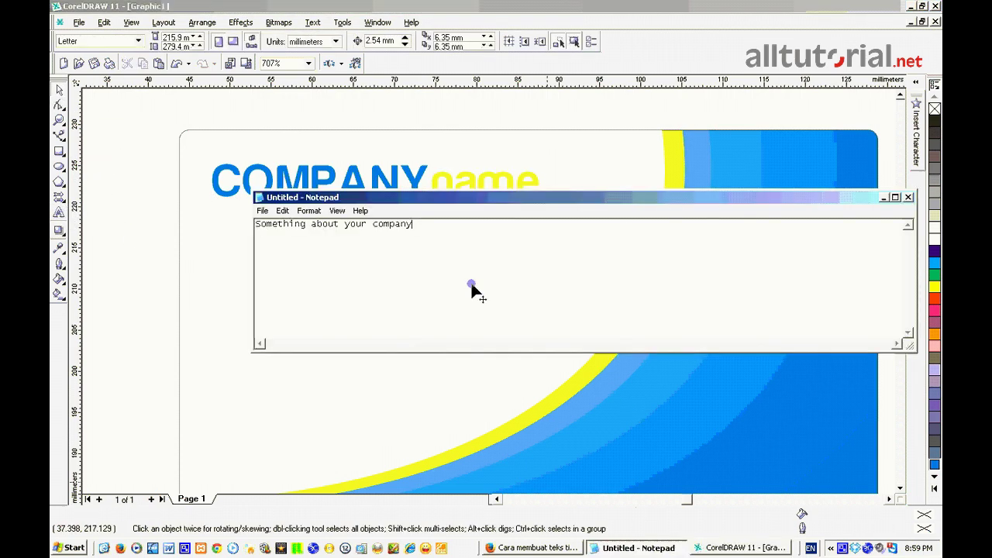
key("ctrl+a")
key("ctrl+c")
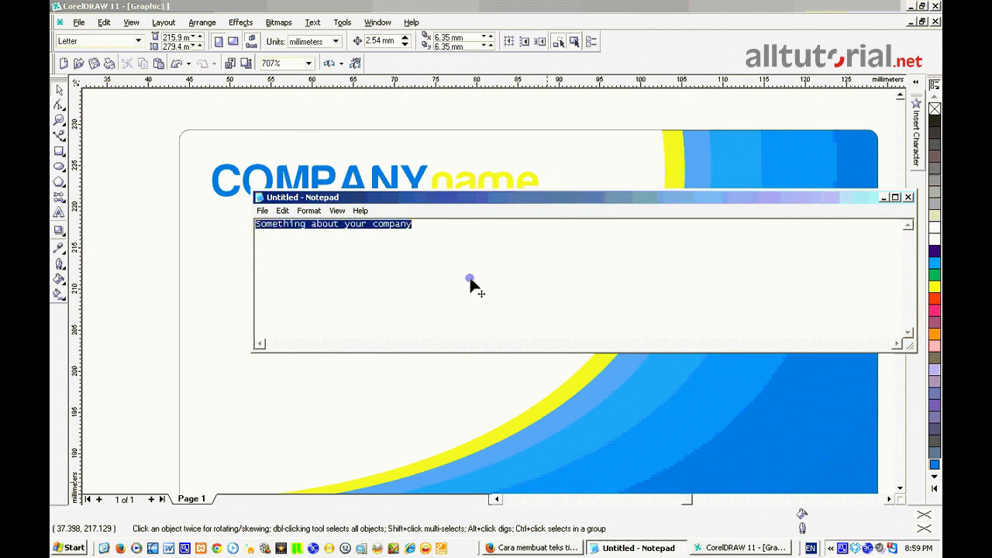
left_click(329, 11)
left_click(59, 212)
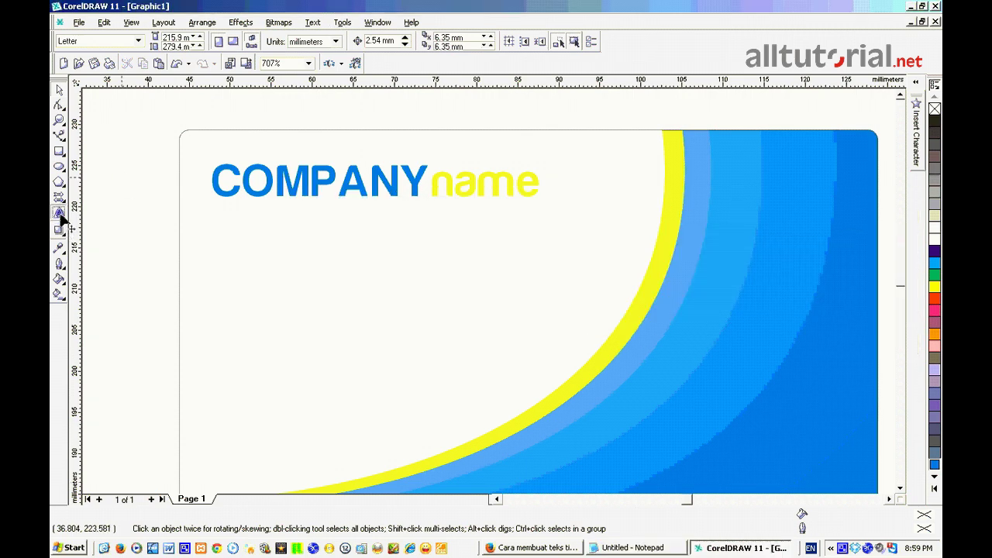
left_click(239, 240)
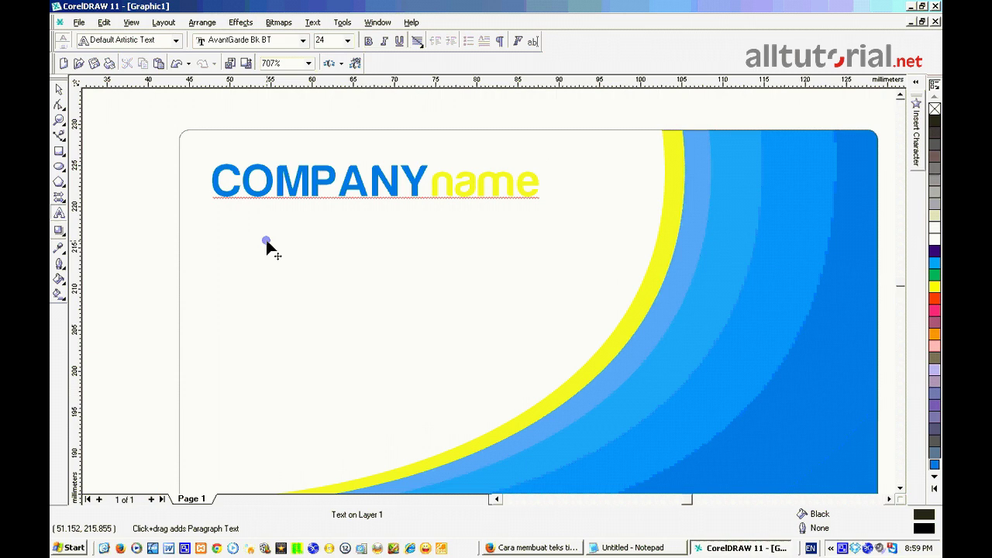
key("ctrl+v")
left_click(59, 89)
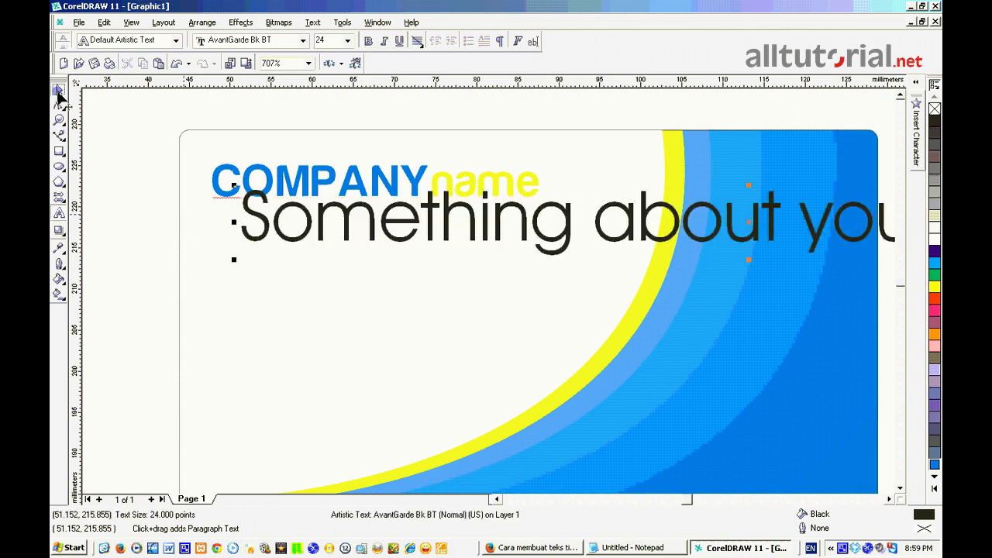
Set the tagline's font to Futura Lt BT
left_click(226, 41)
type("f")
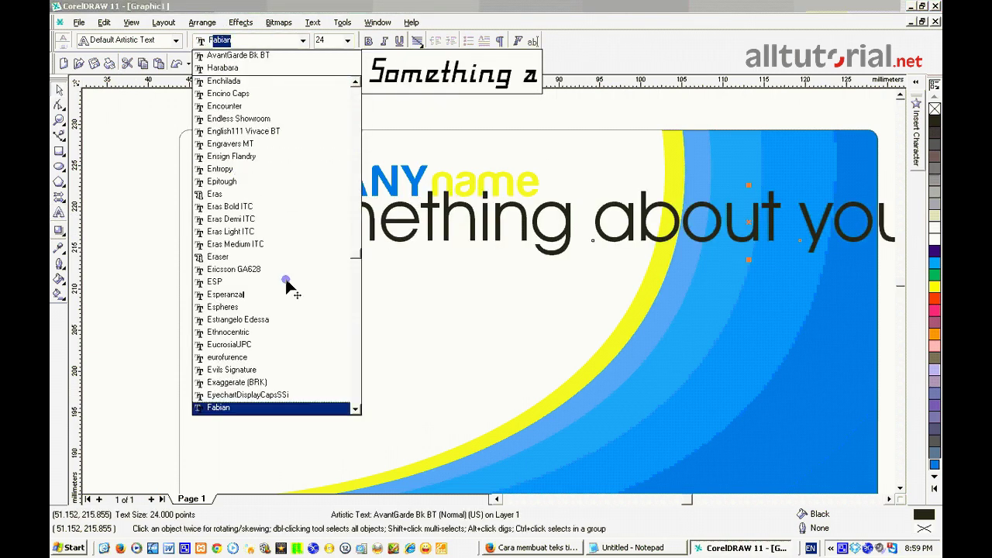
scroll(287, 285, "down", 11)
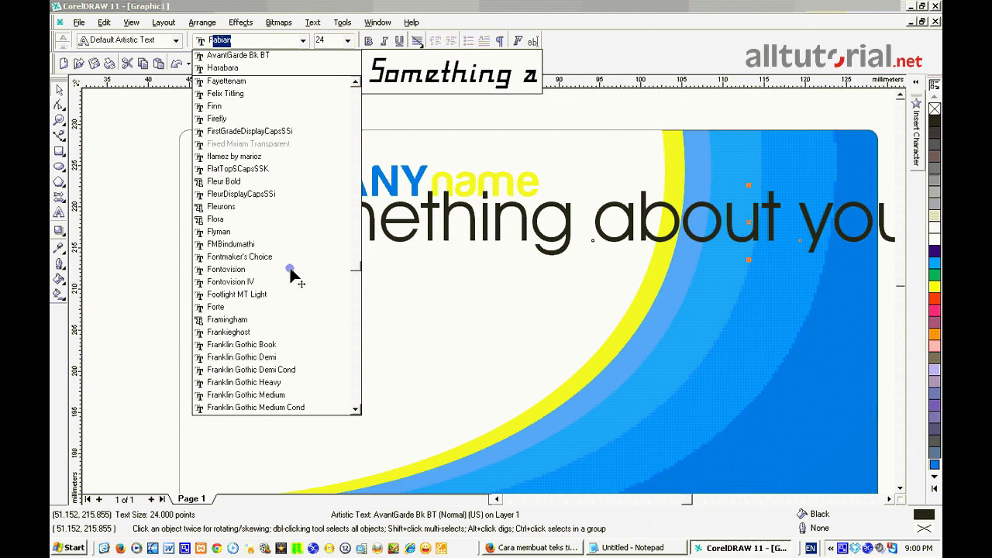
scroll(291, 271, "down", 5)
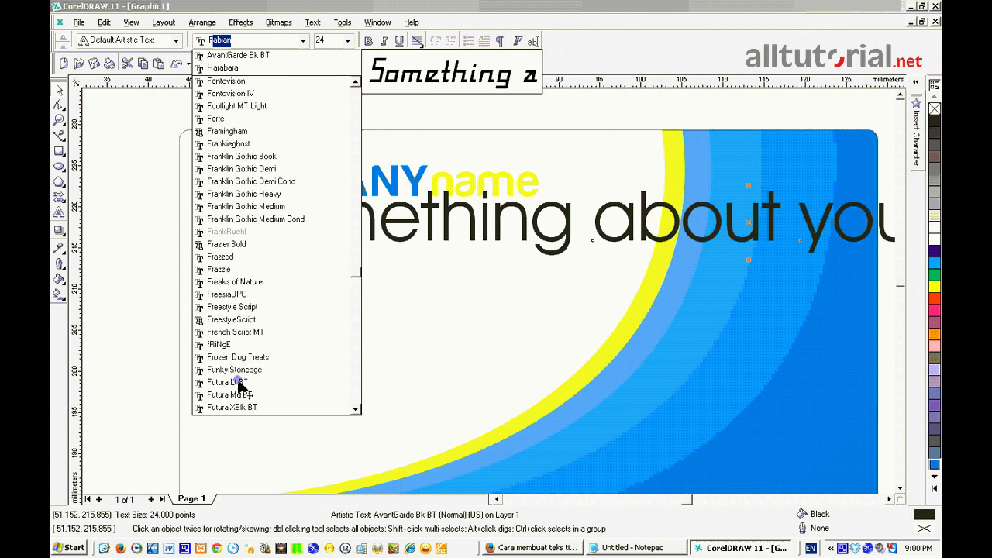
left_click(226, 382)
Change the tagline's case to lowercase
left_click(313, 23)
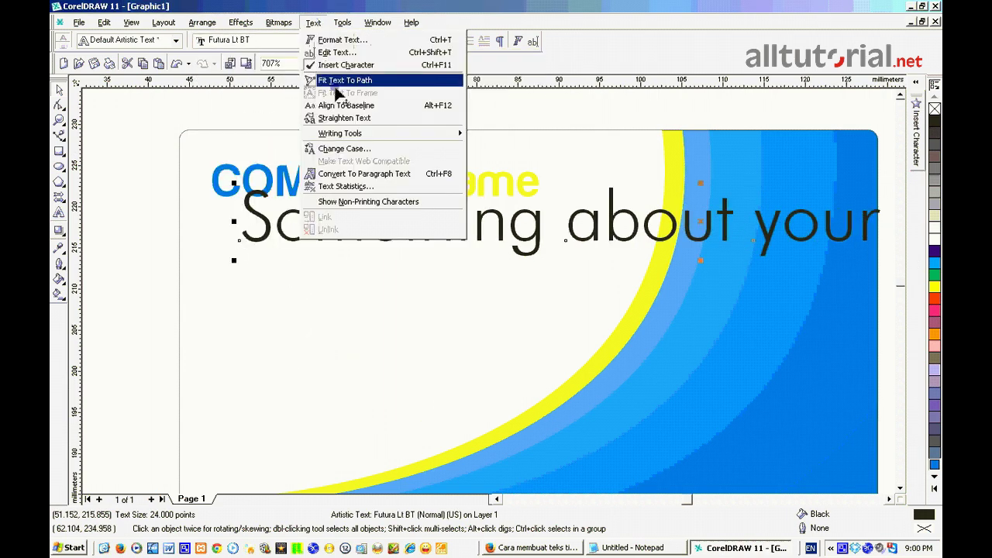
left_click(344, 148)
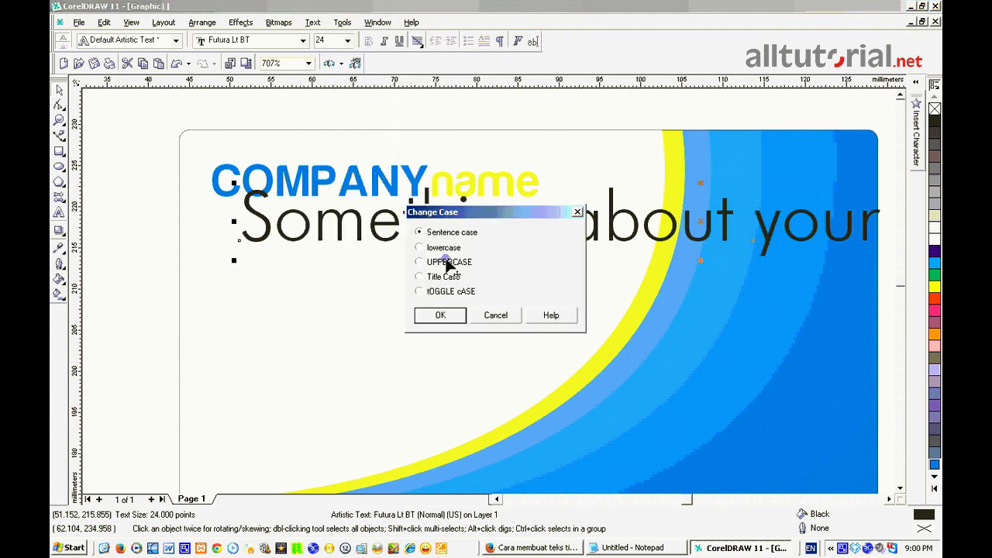
left_click(440, 314)
Try text sizes of 12, 6 and 8 pt on the tagline and settle on 7 pt
left_click(271, 43)
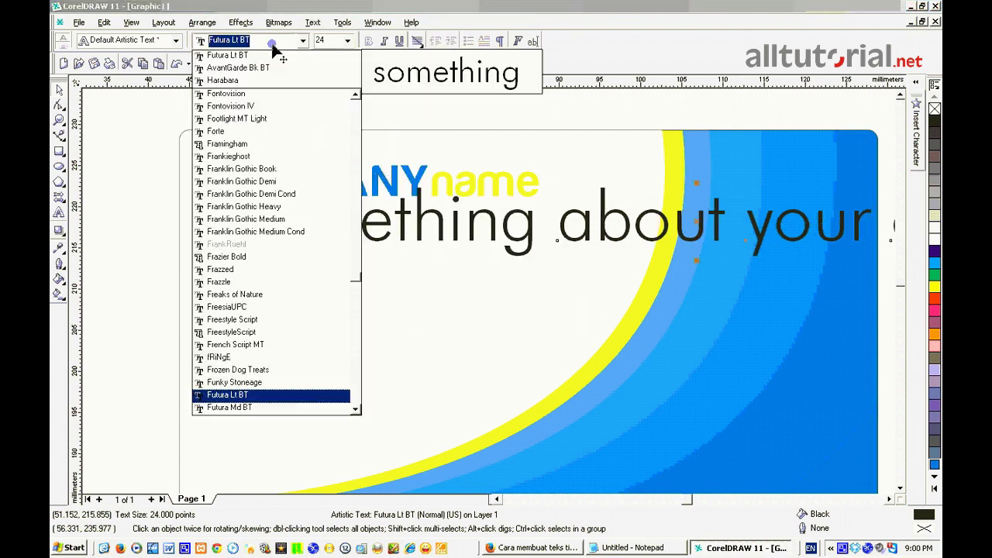
left_click(345, 41)
left_click(348, 41)
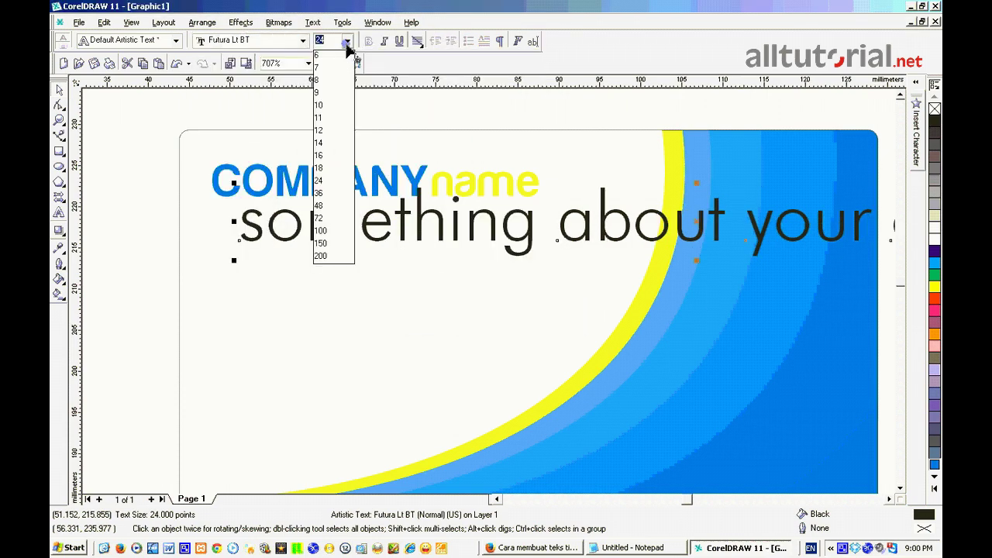
left_click(341, 130)
left_click(346, 41)
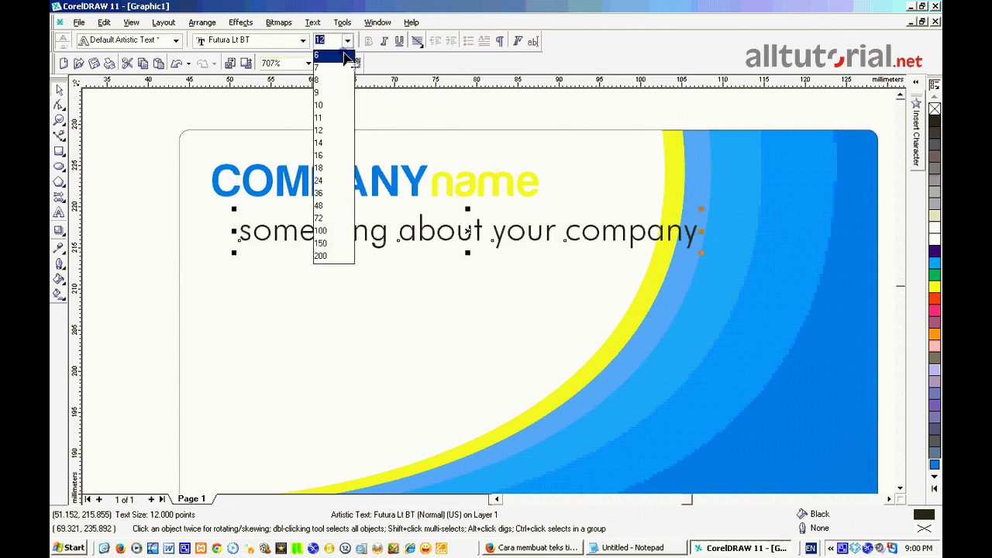
left_click(317, 55)
left_click(347, 41)
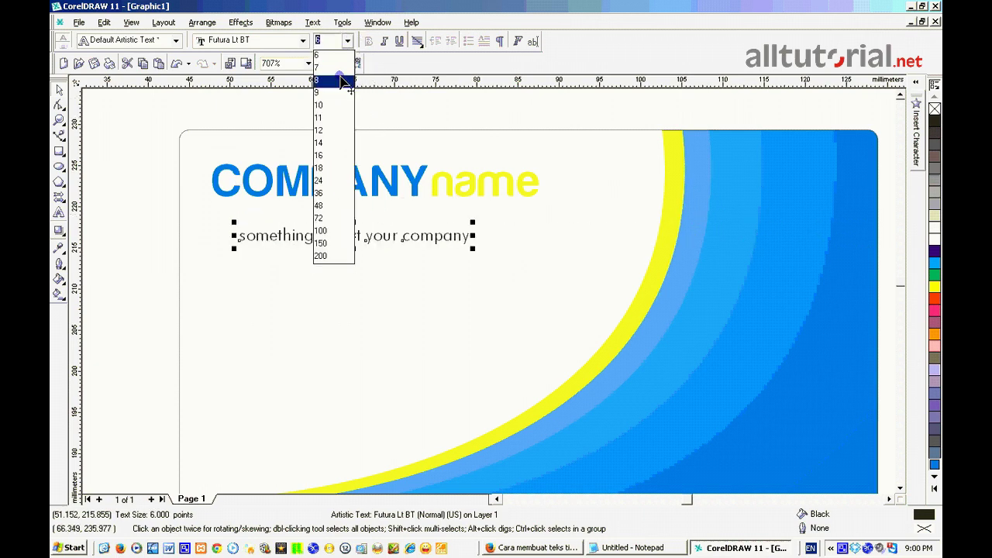
left_click(345, 80)
left_click(348, 41)
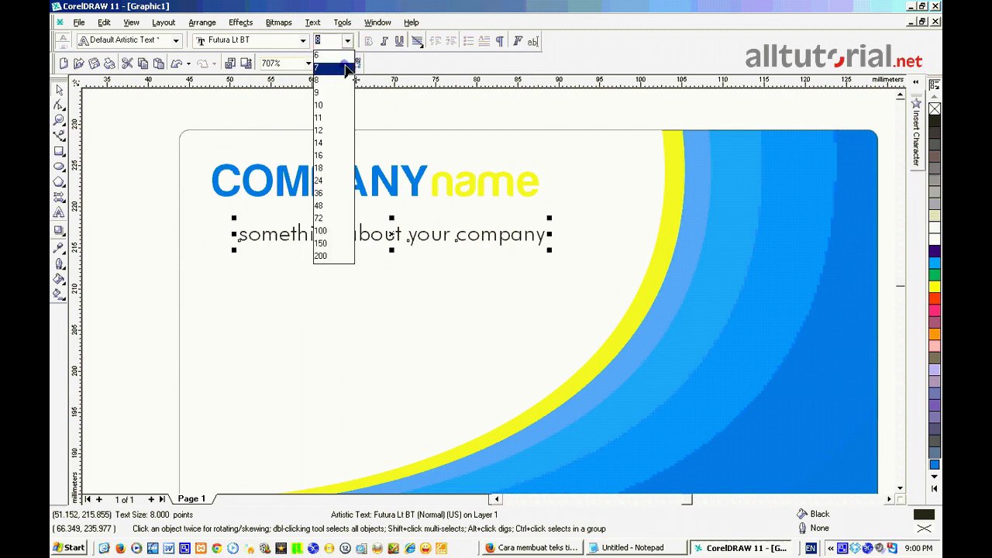
left_click(321, 68)
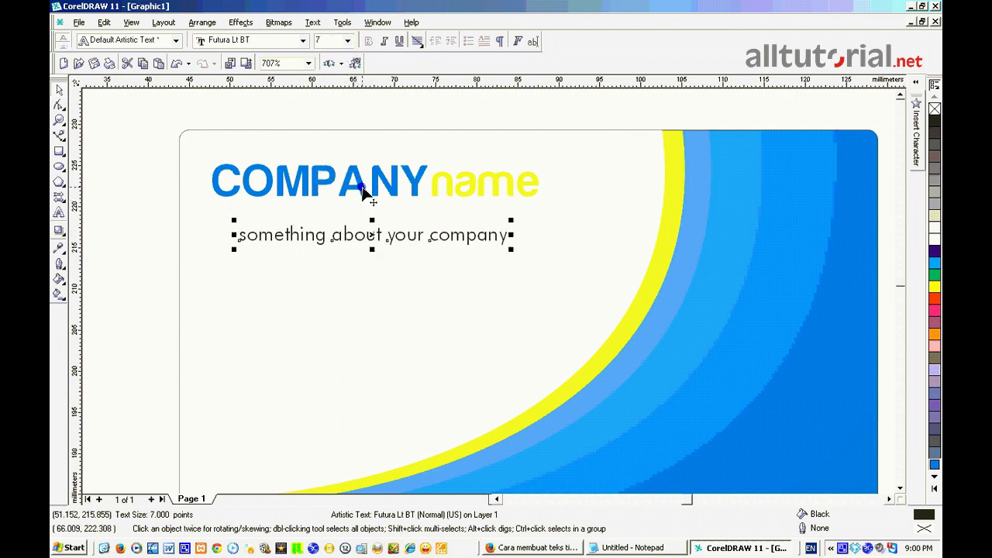
Align the tagline's left edge with the company name and set the tagline's text size to 7.5 pt
left_click(363, 192, "shift")
key("l")
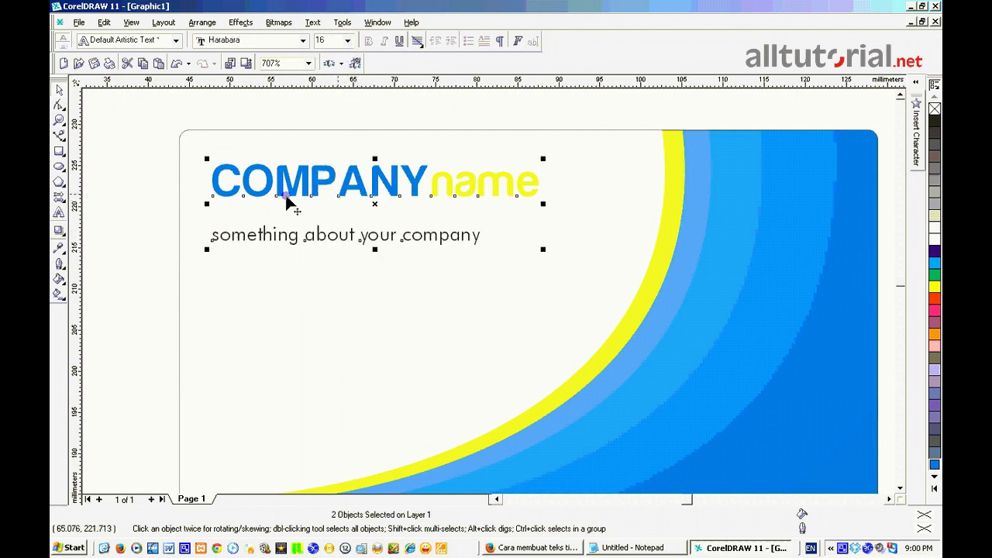
key("Escape")
left_click(366, 243)
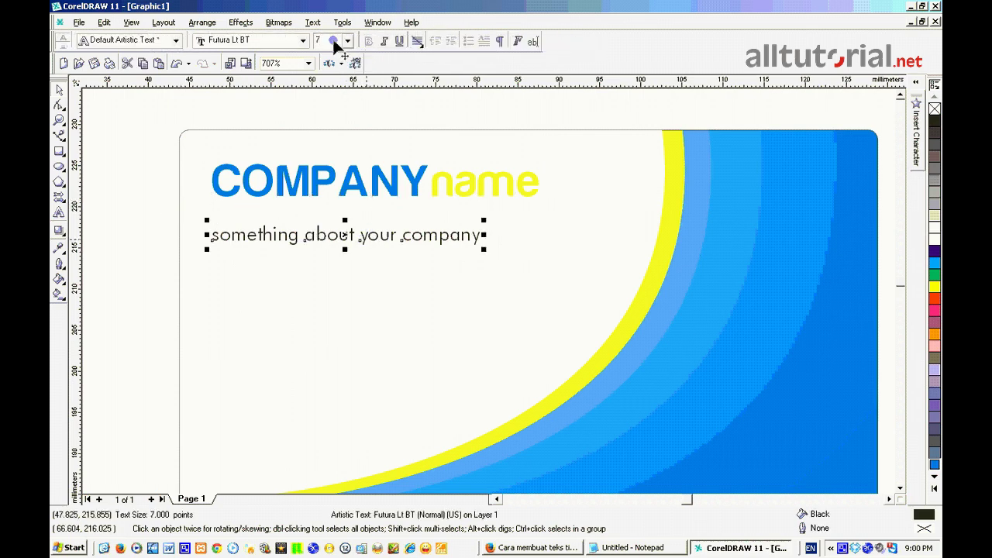
key("Return")
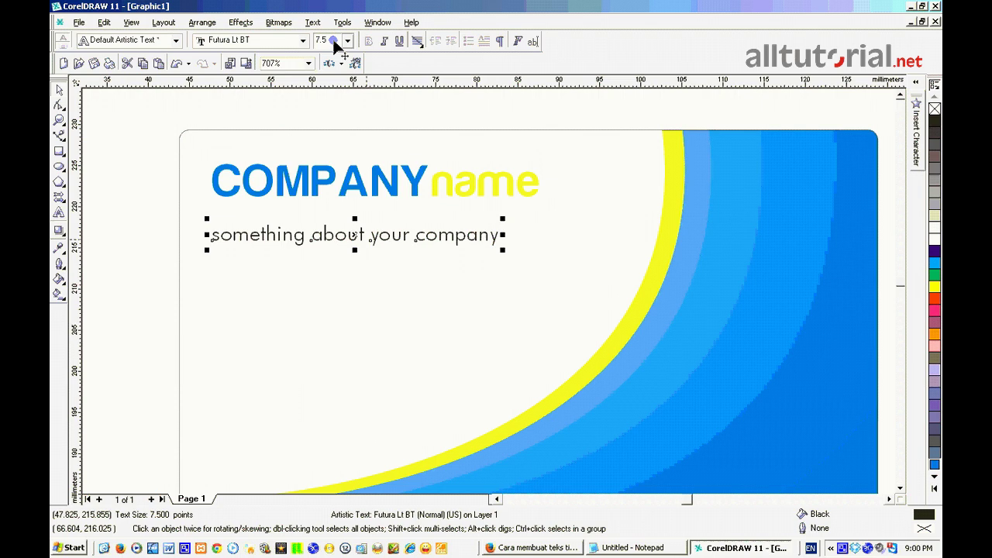
Move the tagline straight up about 1.8 mm, closer to the company name
left_click(222, 196, "shift")
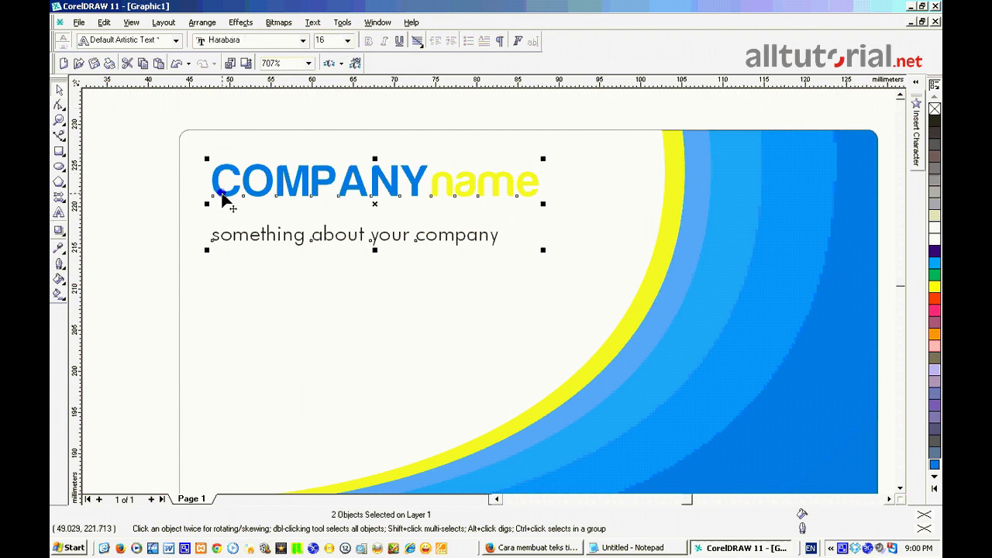
left_click_drag(133, 123, 655, 341)
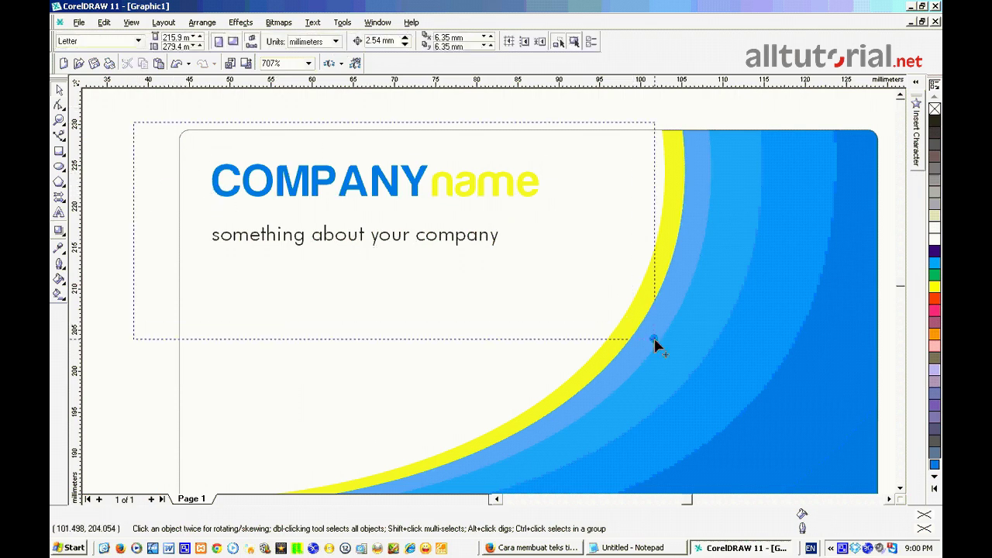
left_click(162, 259)
left_click(337, 244)
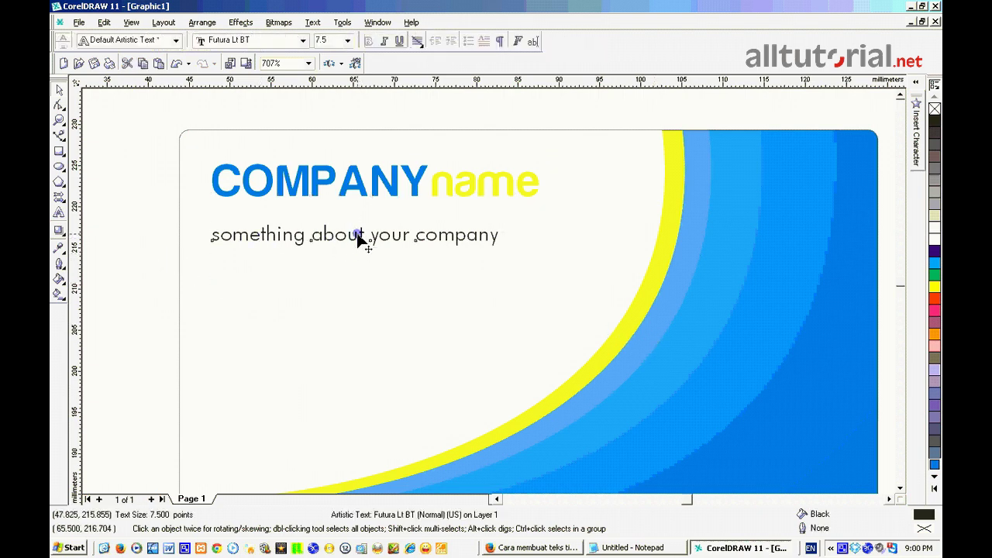
left_click_drag(360, 240, 360, 225)
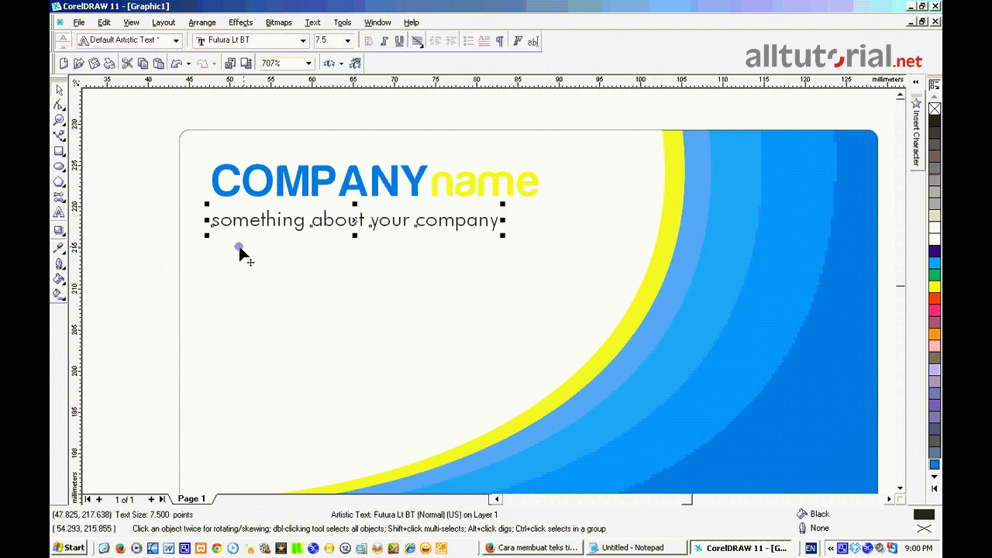
left_click(137, 249)
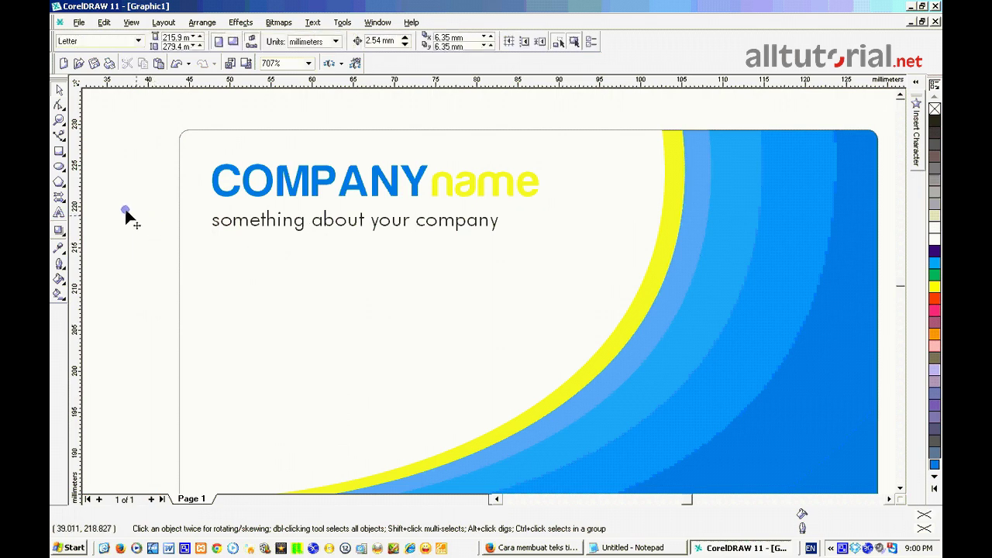
Duplicate the tagline about 12.6 mm straight below the original
left_click(59, 120)
right_click(272, 206)
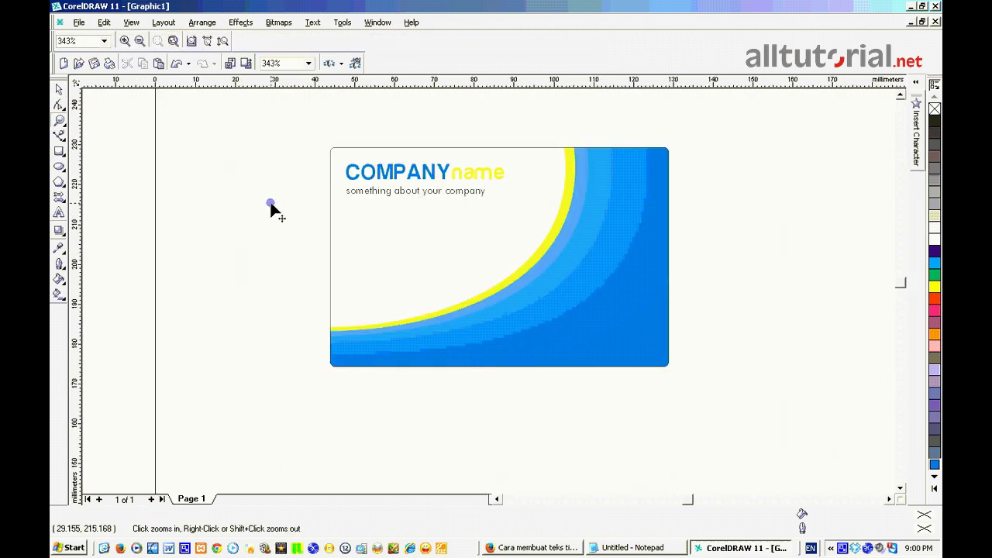
left_click_drag(254, 129, 704, 416)
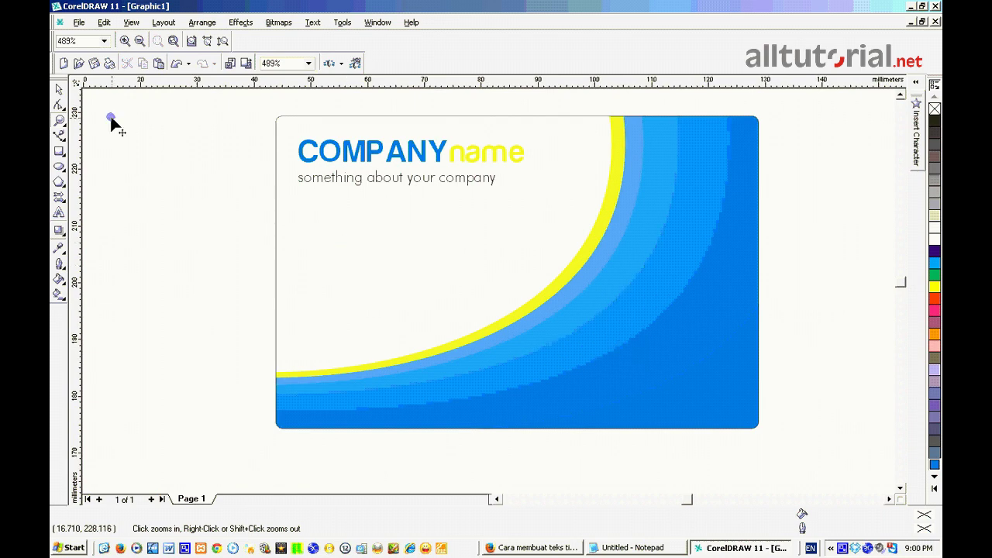
key("space")
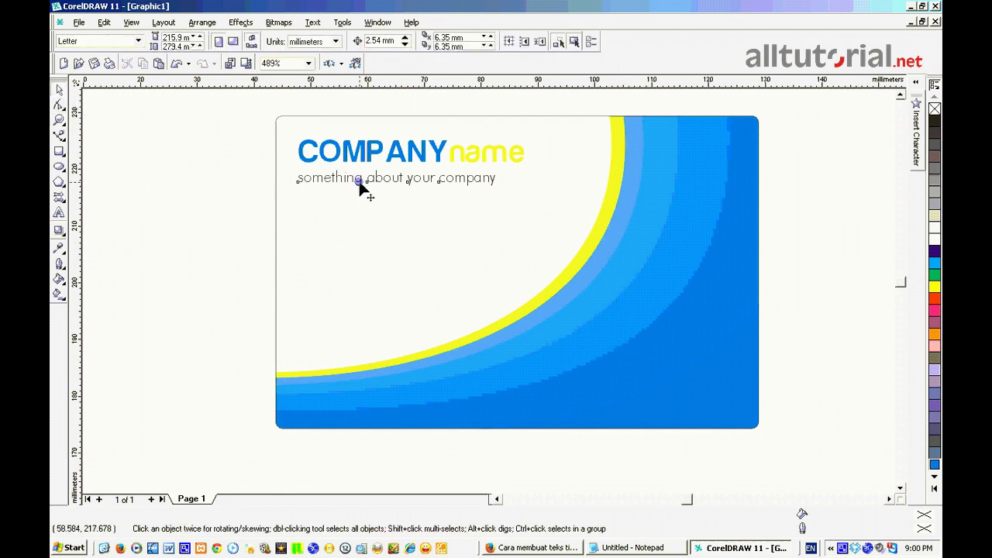
left_click(359, 182)
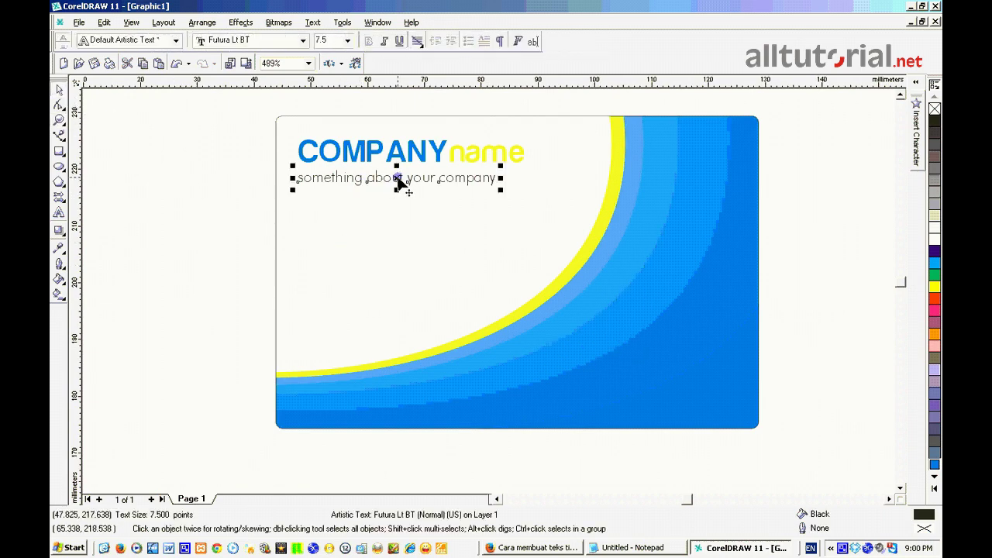
left_click_drag(398, 179, 389, 255)
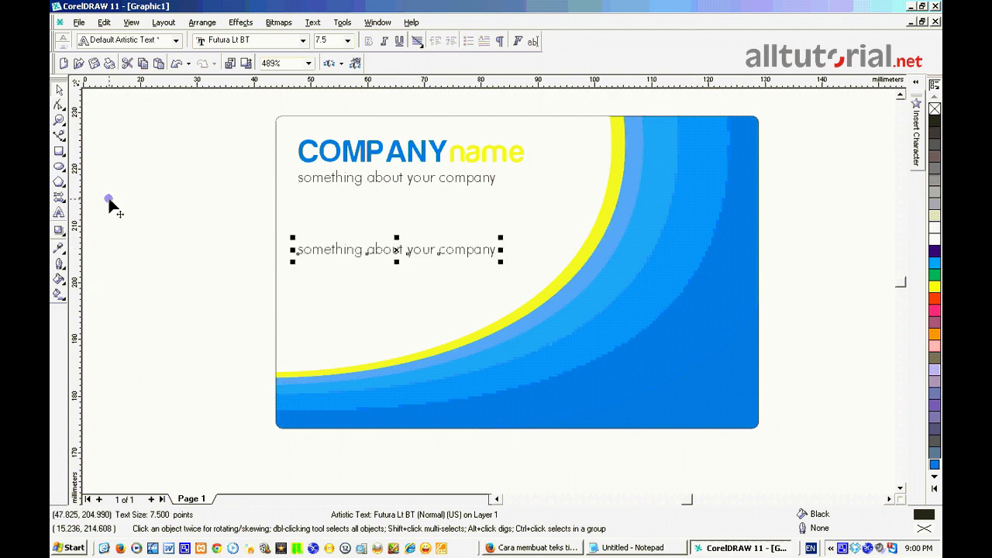
Replace the duplicated line's text with "Alamat | Telp | website"
left_click(532, 42)
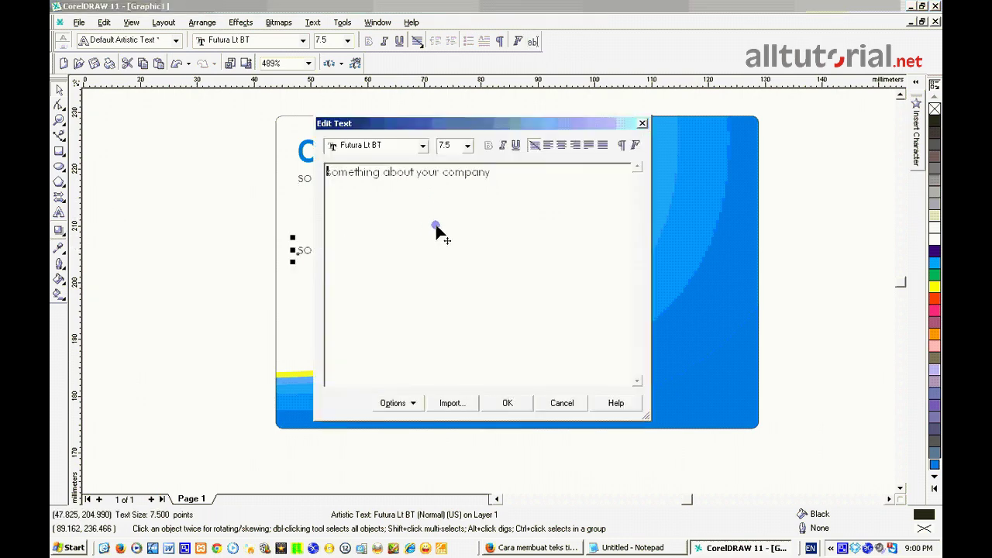
left_click_drag(533, 176, 294, 158)
key("Delete")
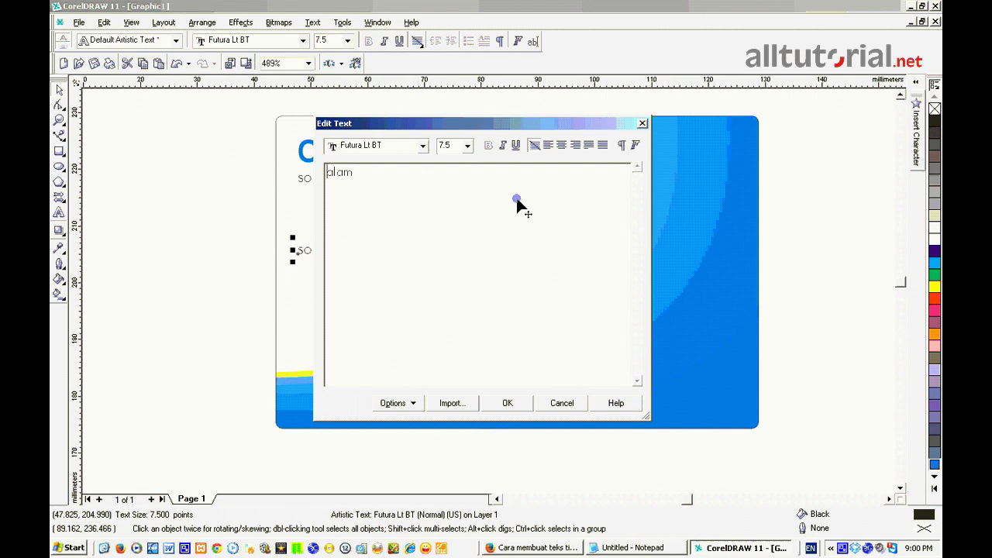
type("Alamat | Telp | websi")
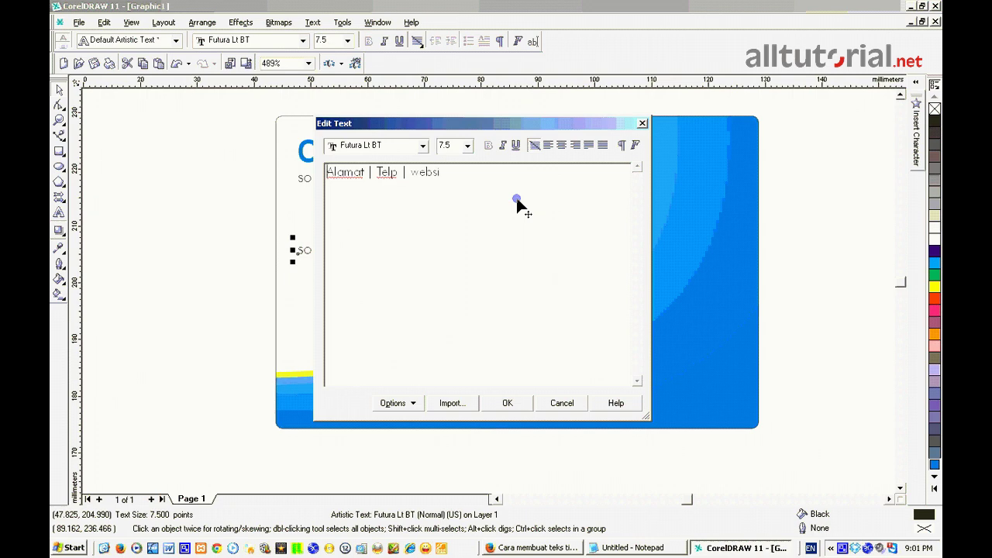
type("te")
left_click(512, 406)
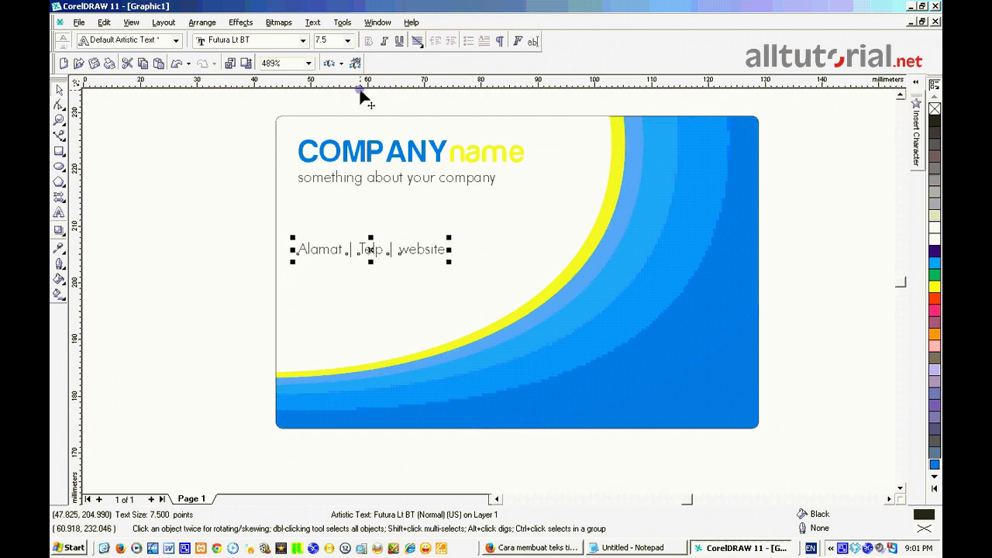
Change the contact line's case to lowercase
left_click(313, 22)
left_click(341, 146)
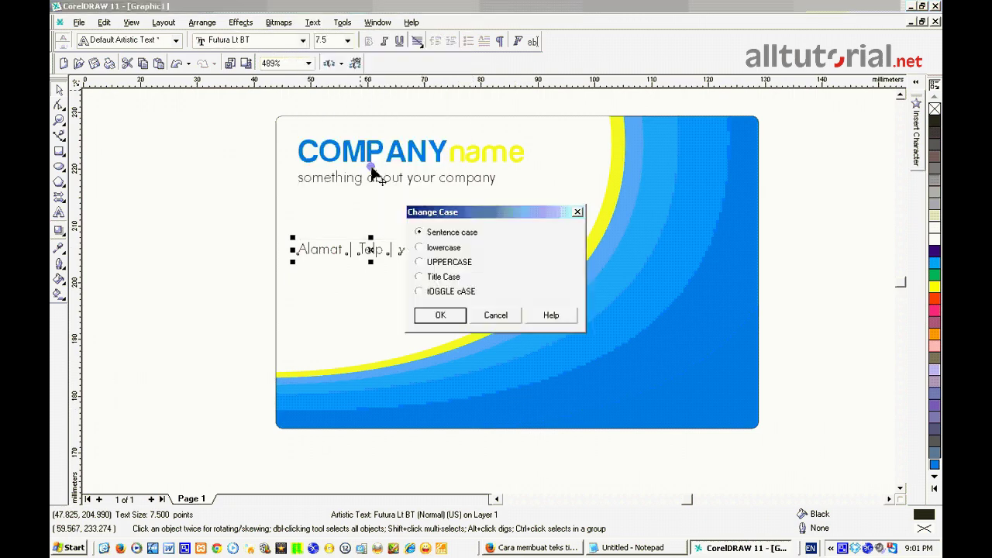
left_click(443, 247)
left_click(440, 315)
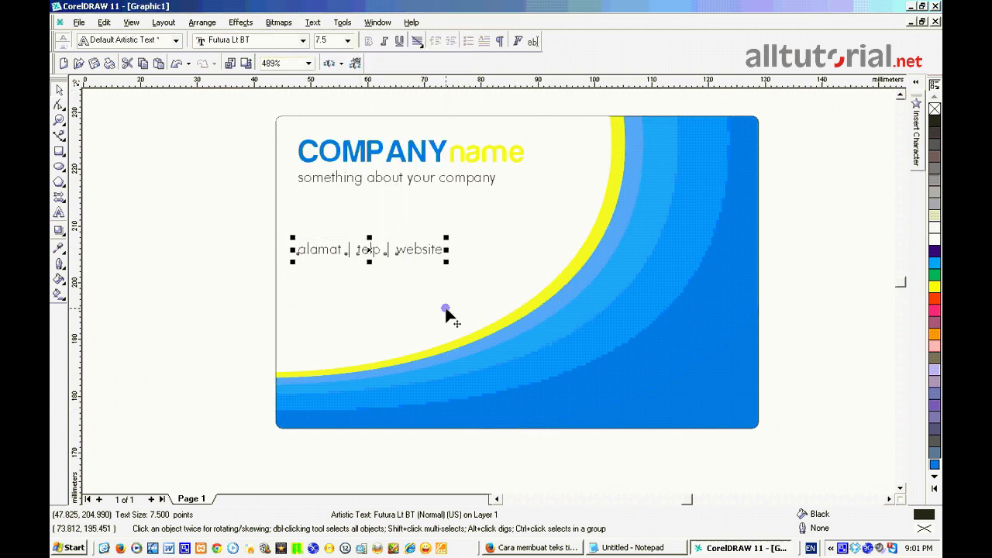
Move the contact line straight up about 7.5 mm so it sits just below the tagline
left_click(160, 297)
left_click(372, 253)
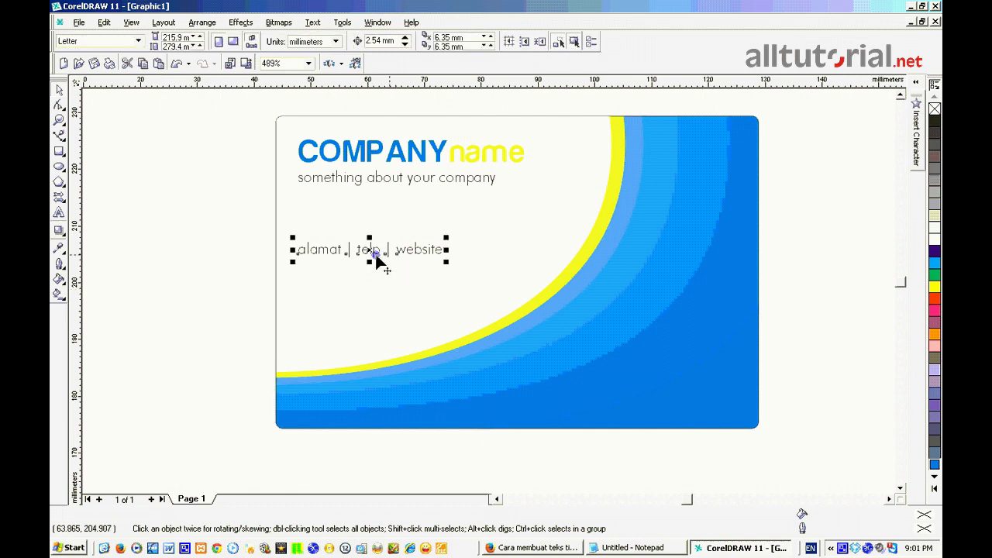
left_click_drag(372, 253, 373, 212)
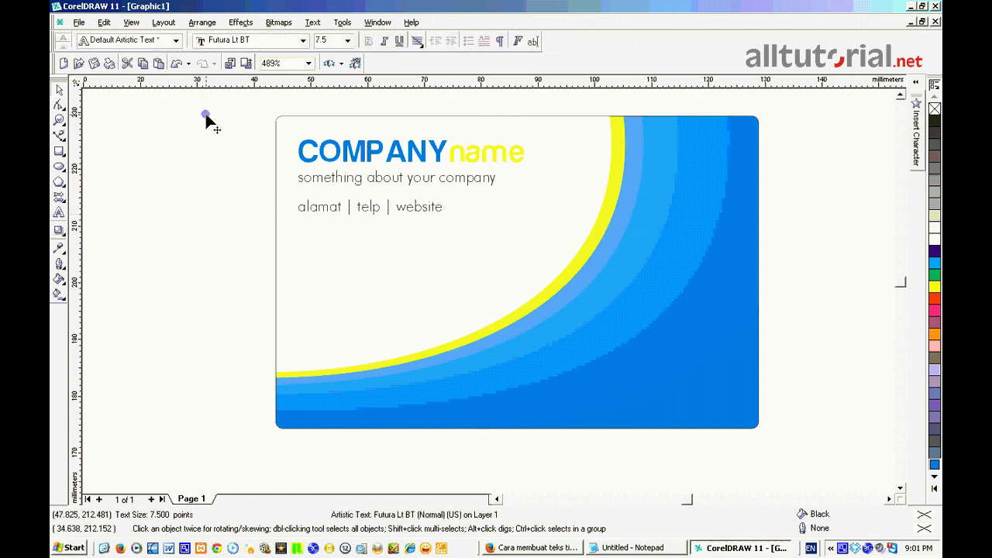
Move the company name, tagline and contact line together about 2.8 mm straight down on the card
left_click_drag(206, 117, 540, 266)
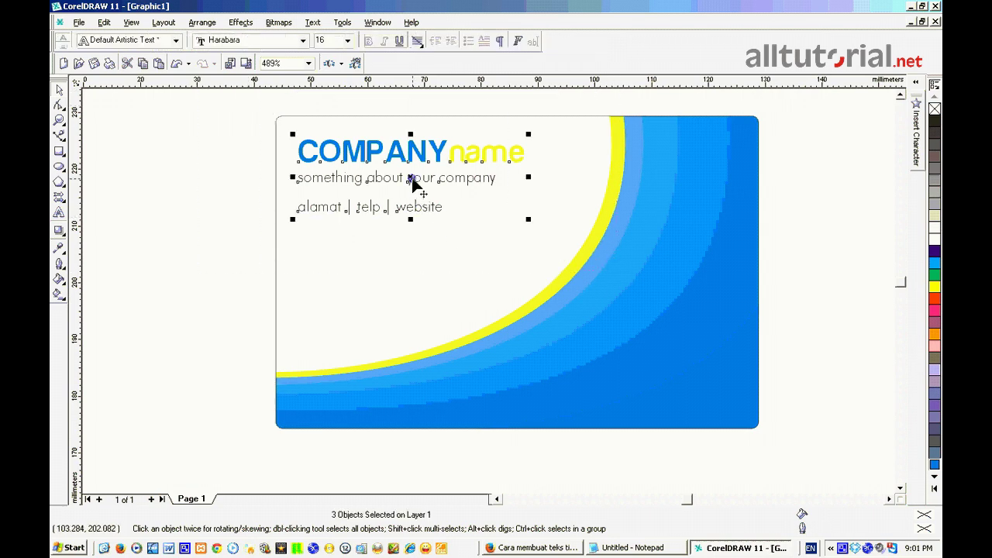
left_click_drag(412, 186, 410, 200)
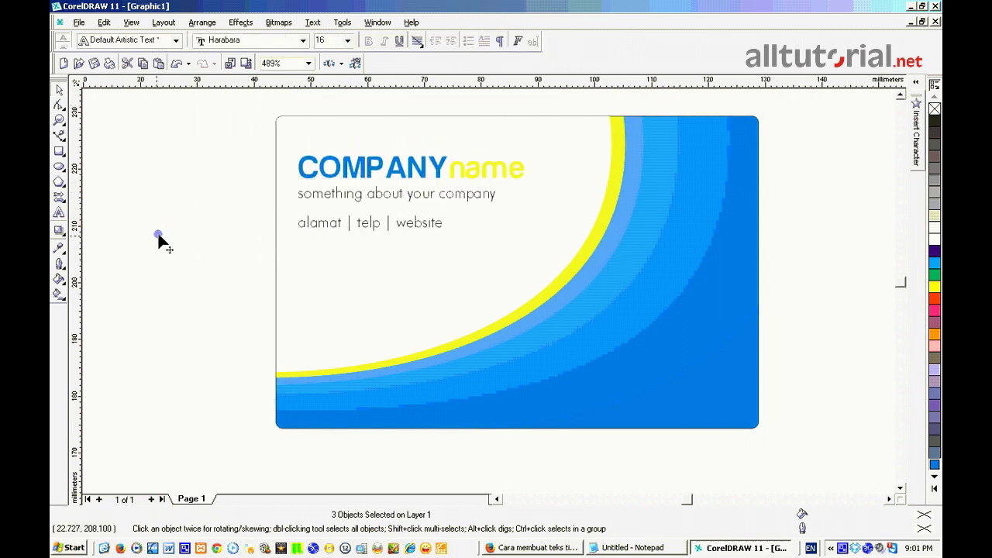
left_click(160, 237)
Set the font size of the contact line below the tagline to 7 pt
left_click(337, 200)
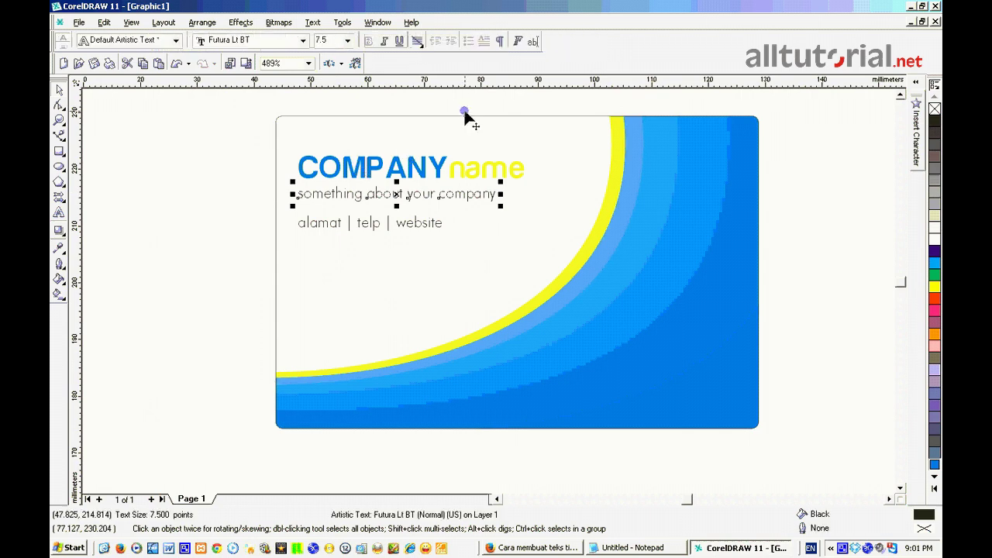
left_click(373, 225)
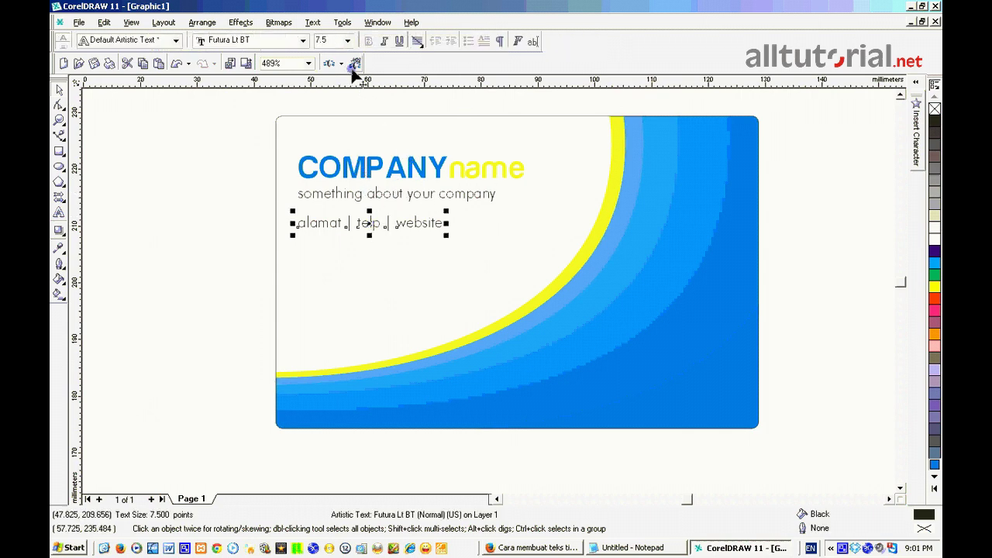
left_click(318, 39)
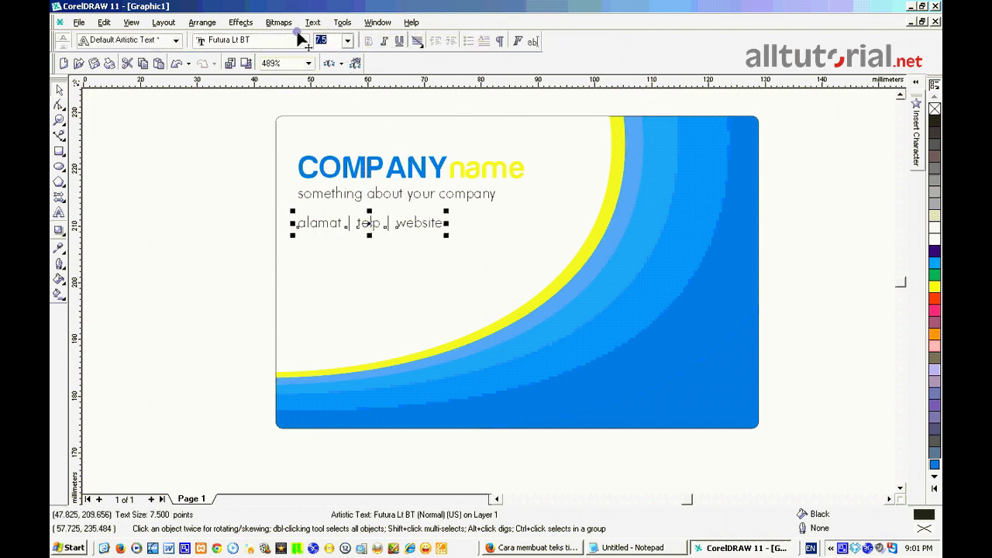
type("7")
key("Return")
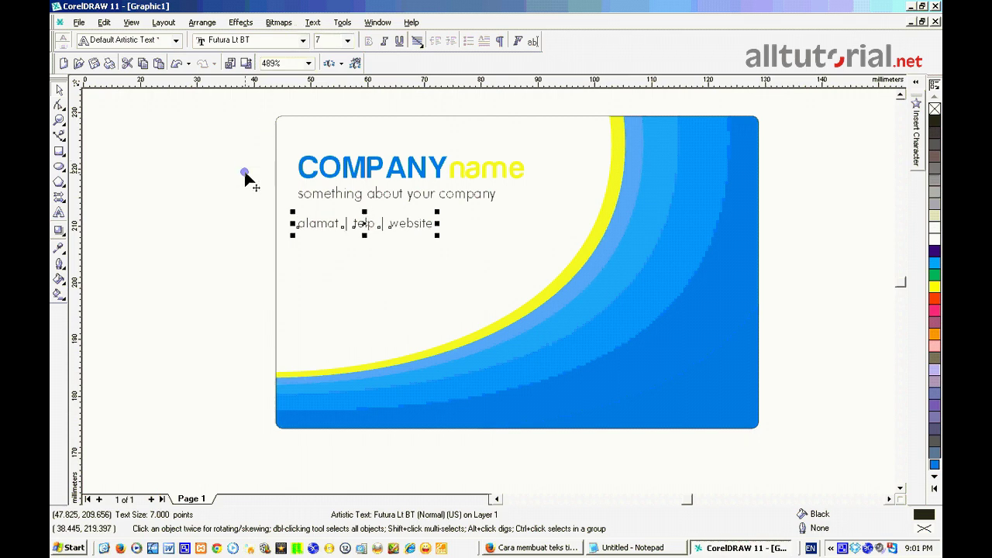
Edit the contact line's text so its middle entry reads "no. telp" and its last entry reads "website perusahaan"
left_click(334, 213)
left_click(363, 224)
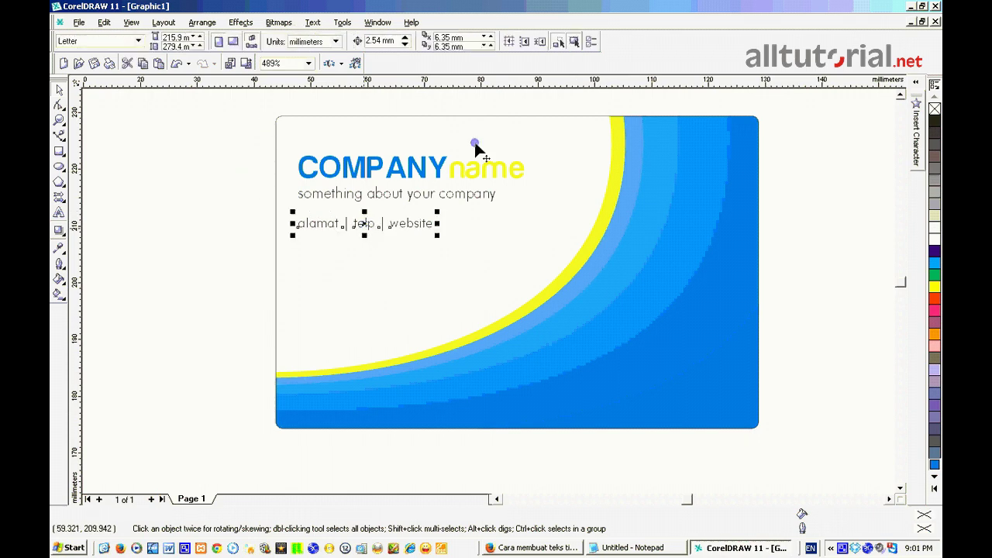
left_click(532, 41)
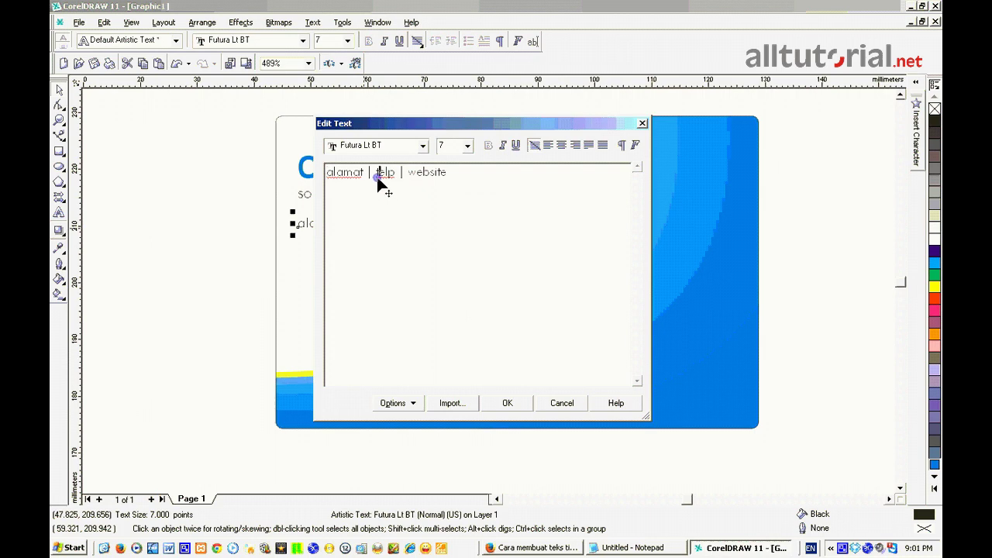
type("no.")
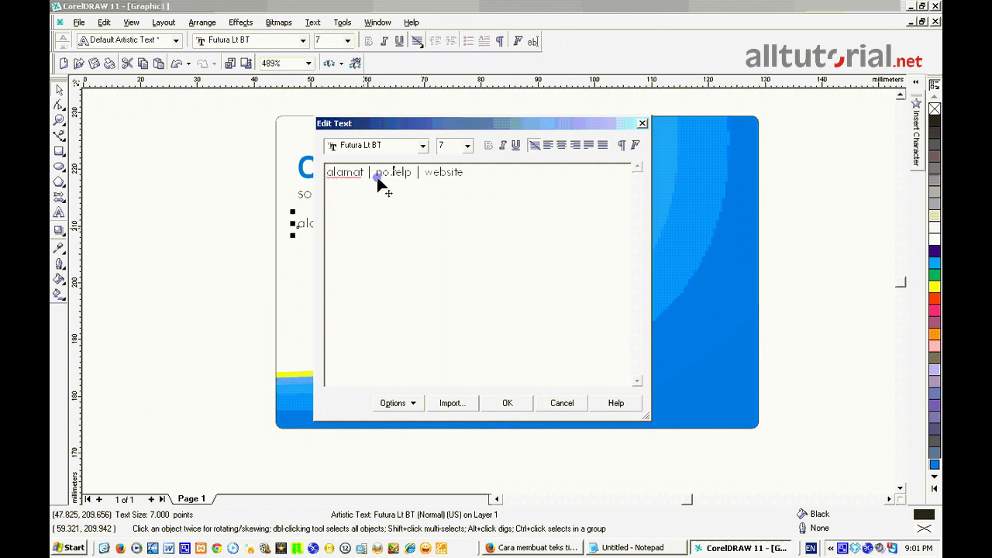
key("Right")
key("Right")
key("Right")
key("Right")
key("Right")
type("erus")
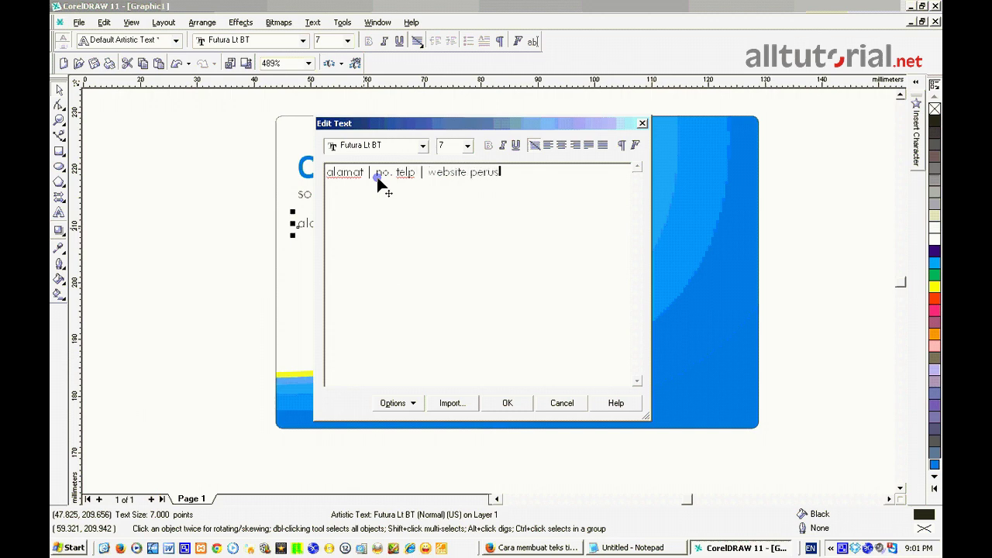
type("ahaan")
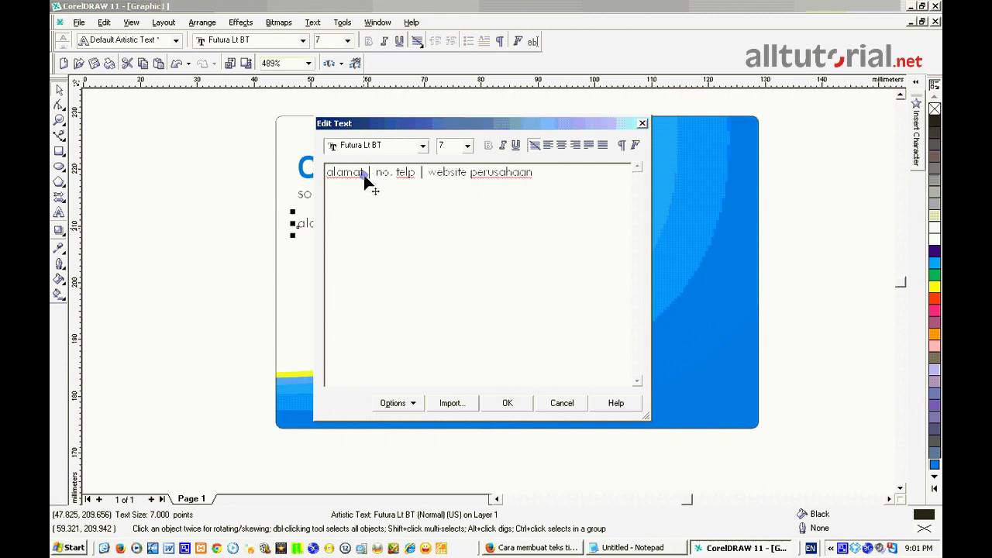
Change the contact line's first entry to "Alamat perusahaan" and shorten its last entry to "website"
double_click(365, 174)
type("Alamat perul")
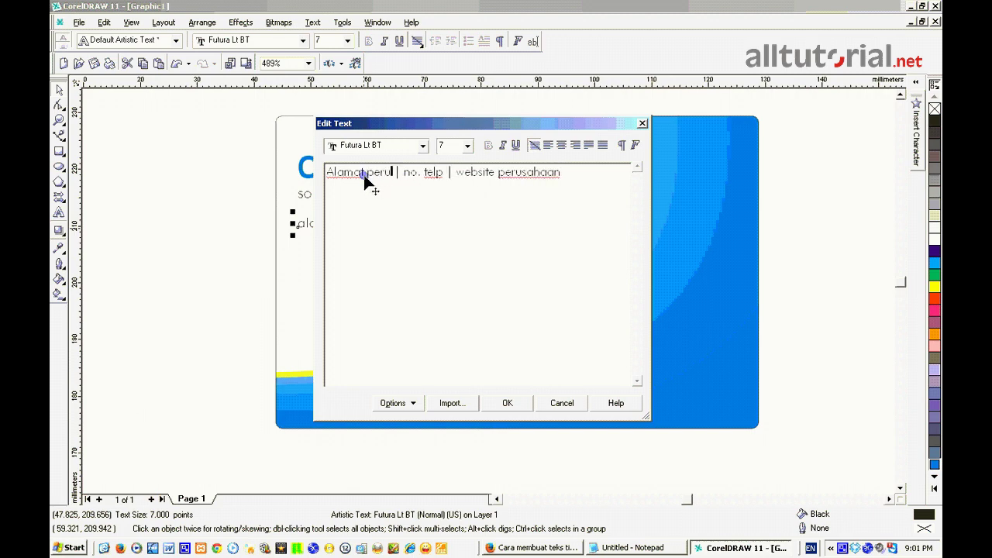
type("sahaan")
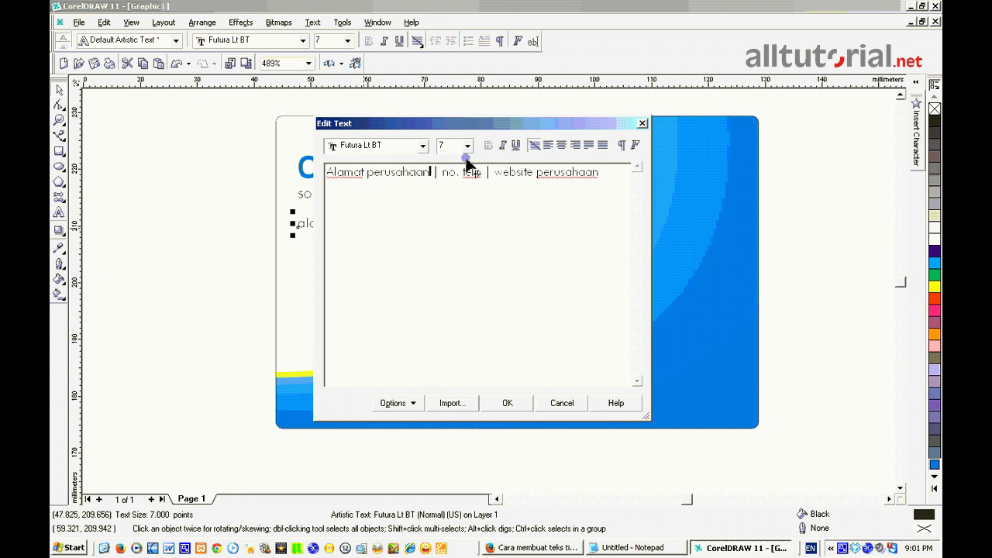
left_click_drag(534, 174, 608, 182)
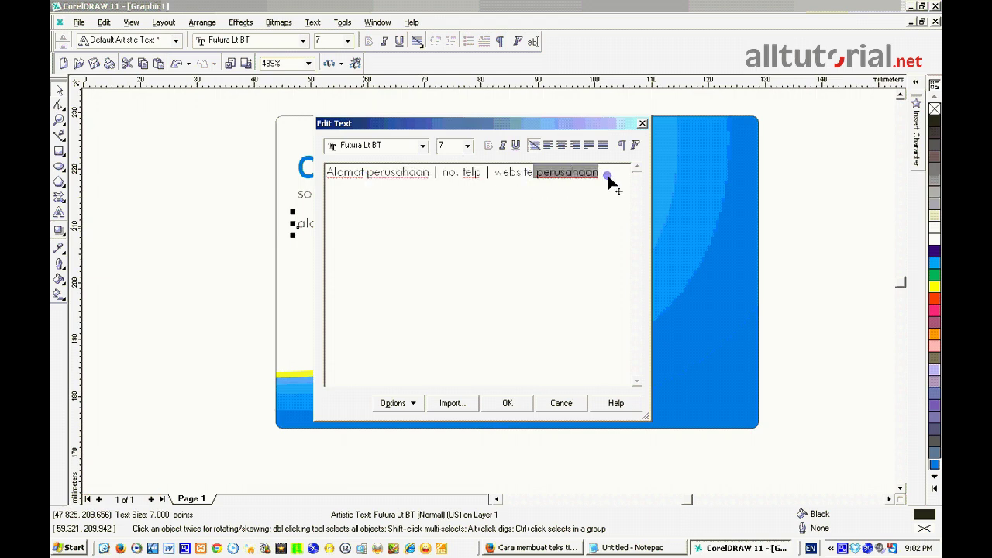
key("BackSpace")
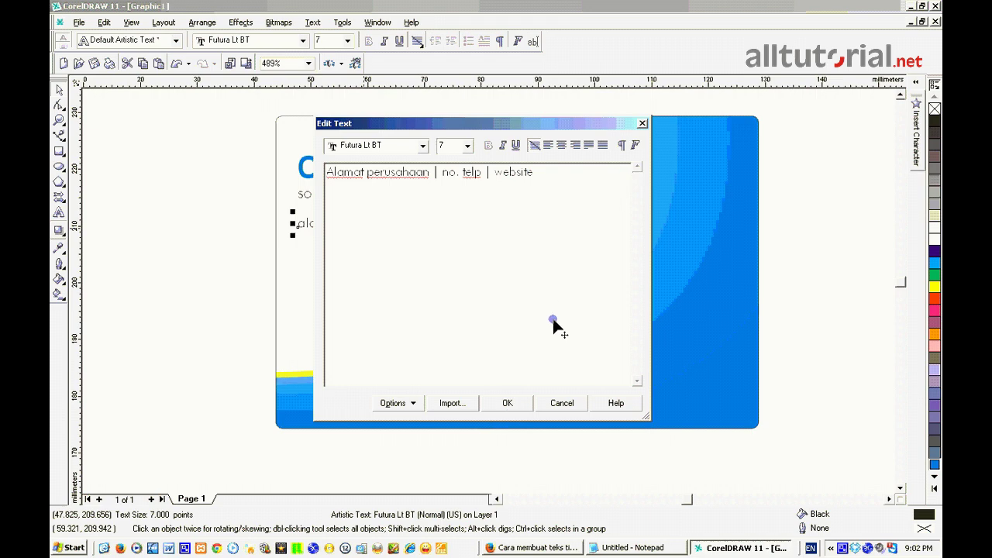
left_click(507, 402)
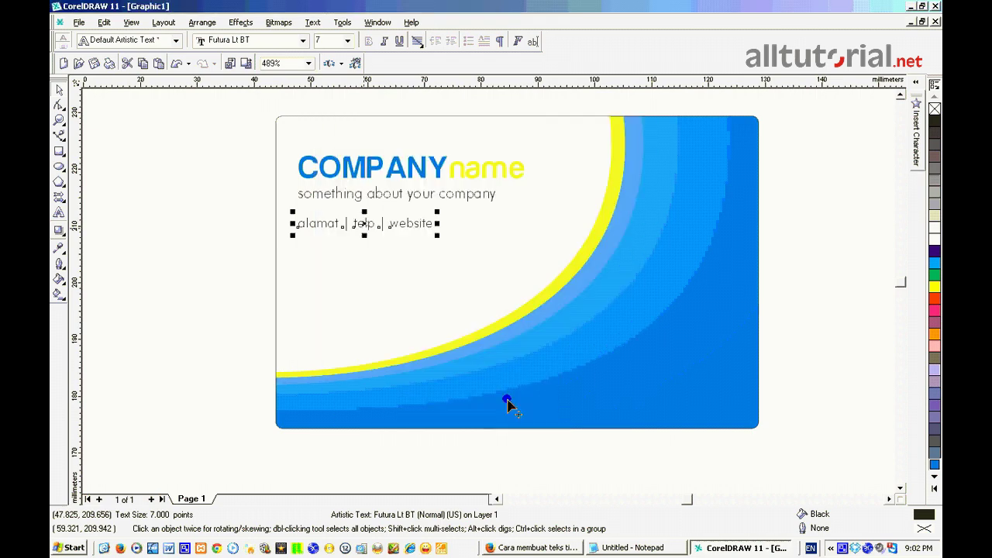
Change the contact line's case to lowercase and move it straight down about 5.5 mm
left_click(313, 21)
left_click(333, 150)
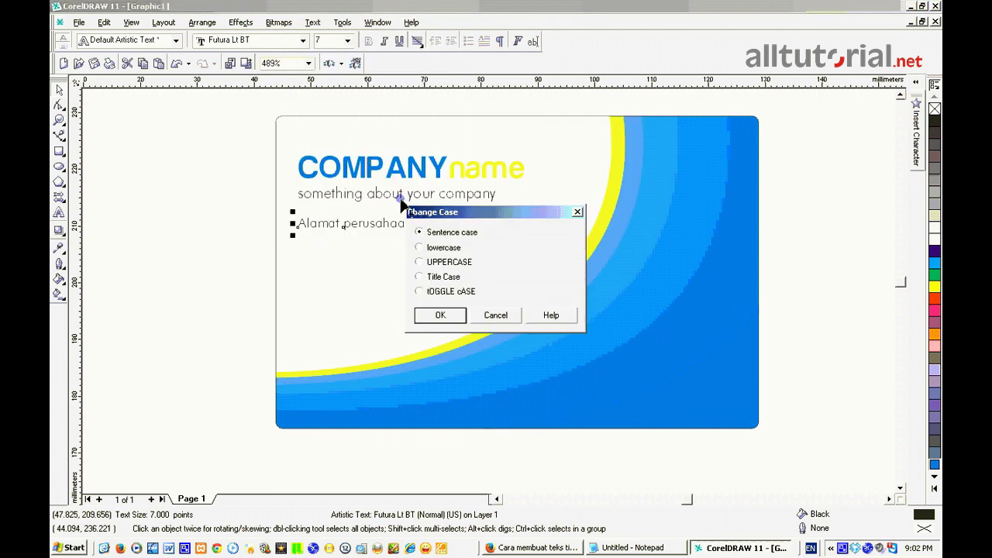
left_click(423, 248)
left_click(439, 316)
left_click(211, 233)
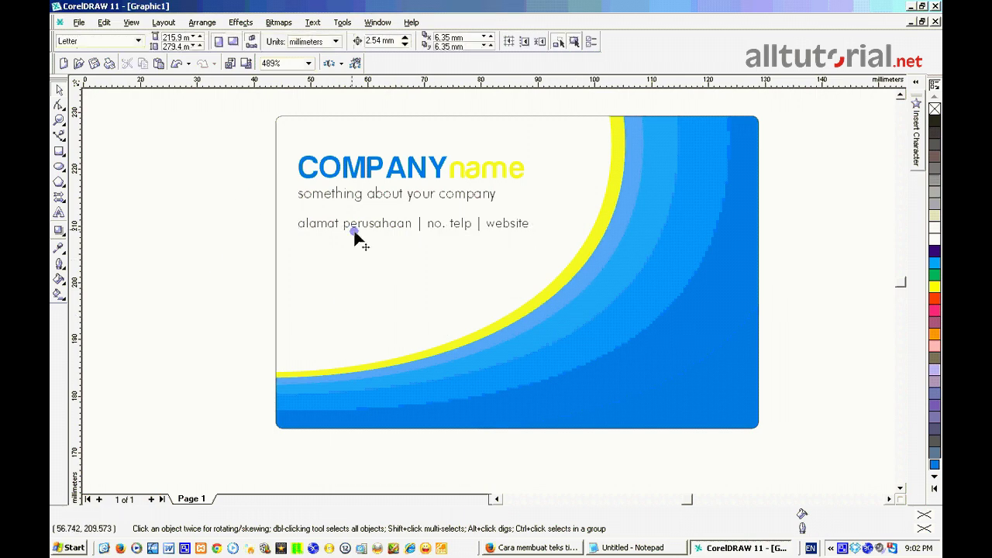
left_click(399, 228)
left_click_drag(413, 228, 413, 254)
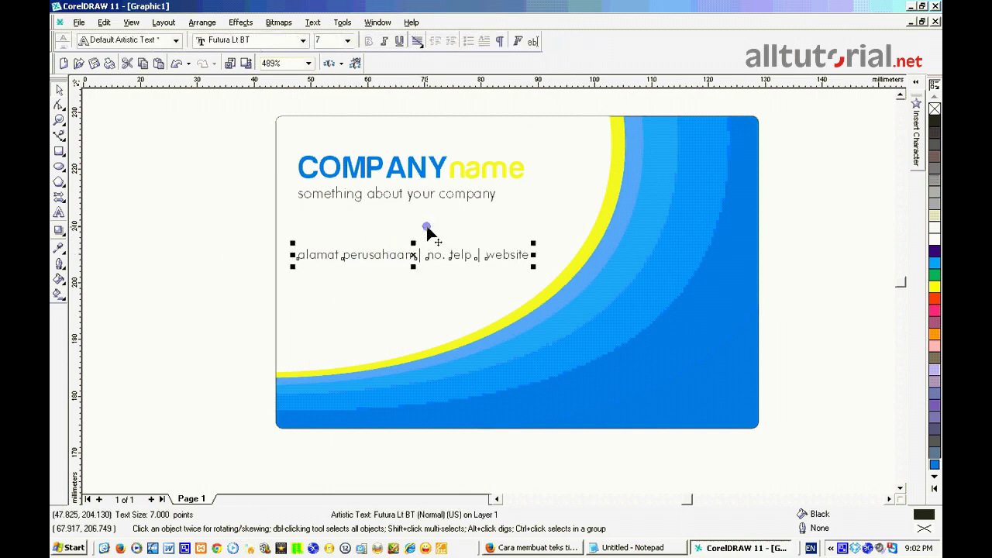
Replace the separator after "alamat perusahaan" with a line break so "no. telp" starts a second line
left_click(56, 211)
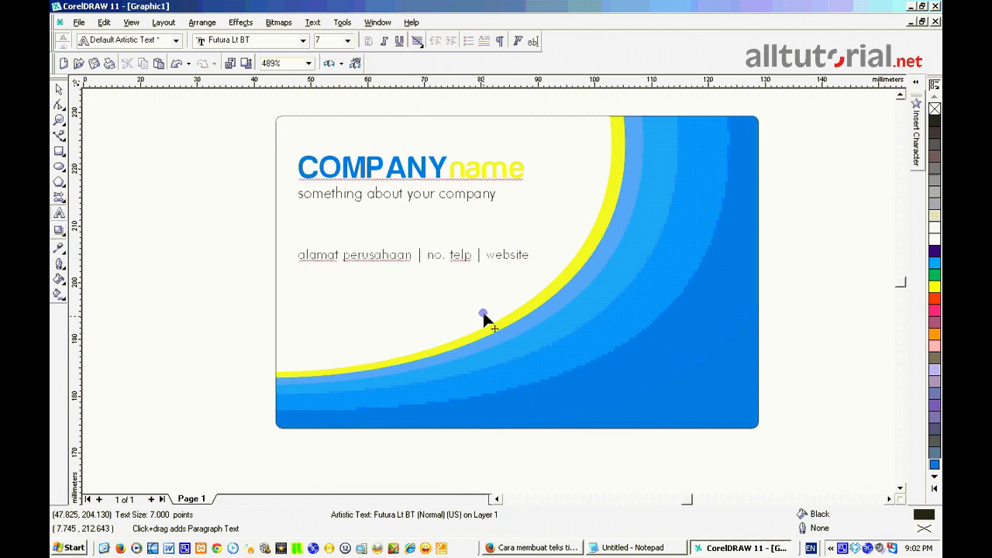
left_click(428, 254)
key("BackSpace")
key("BackSpace")
key("BackSpace")
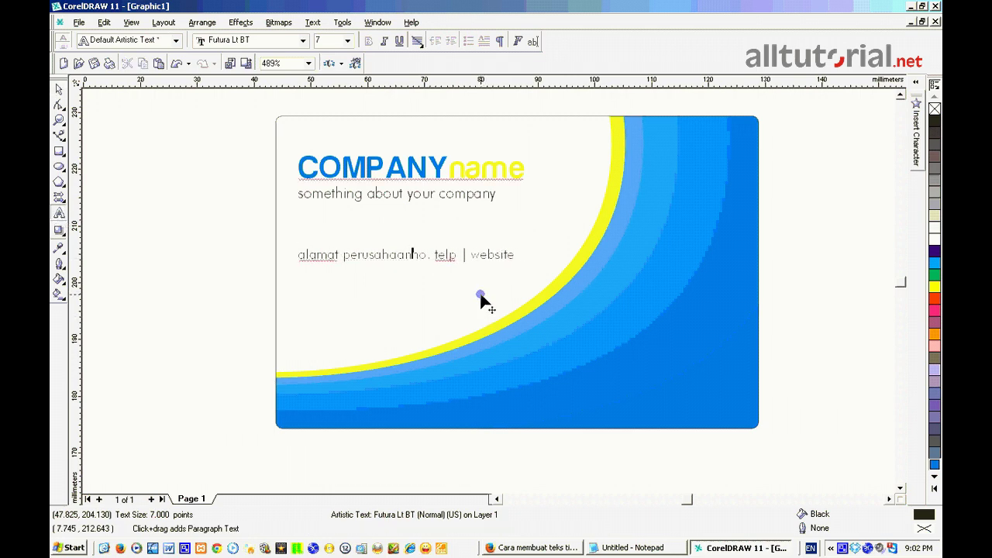
key("Return")
key("End")
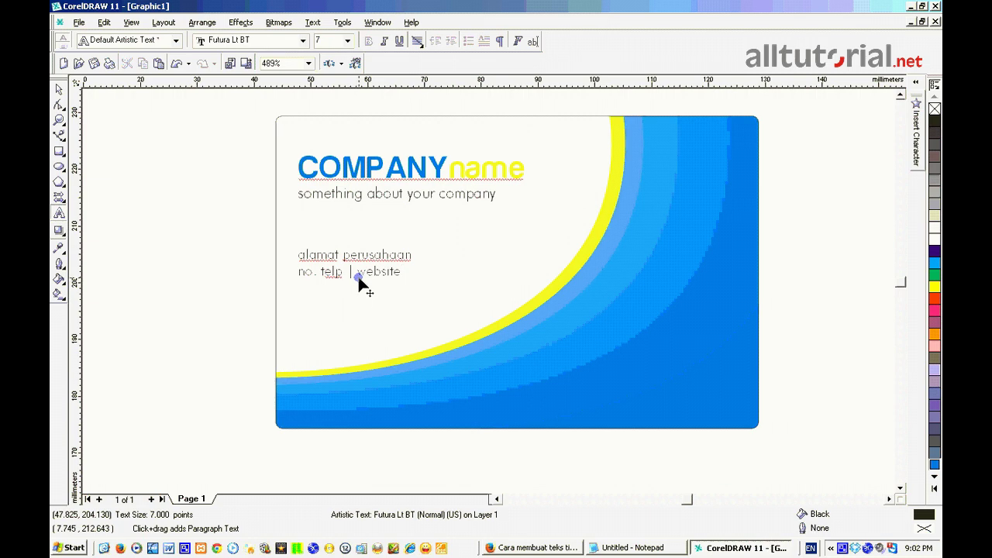
Replace the separator before "website" with a line break so it sits on a third line of the contact text
left_click(358, 275)
key("BackSpace")
key("BackSpace")
key("BackSpace")
key("Return")
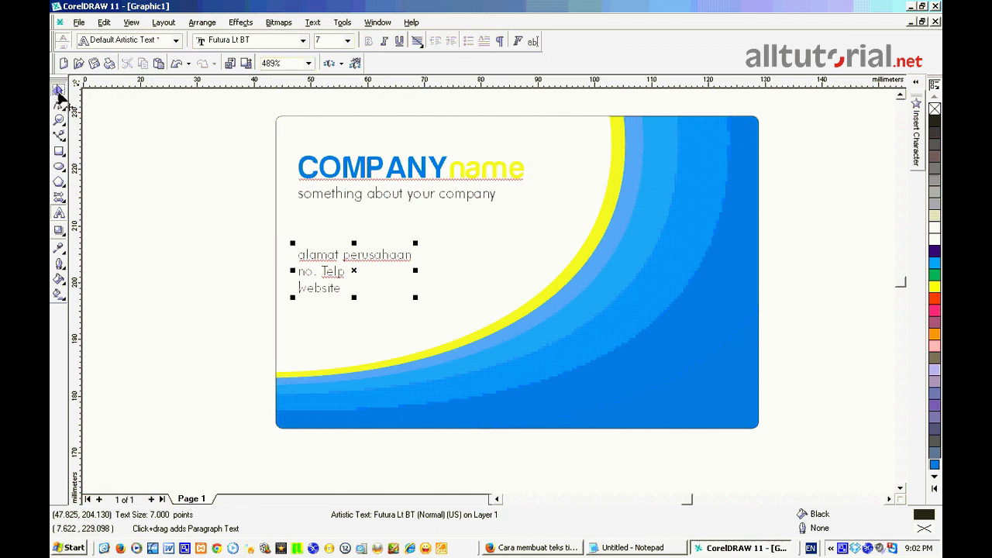
left_click(60, 92)
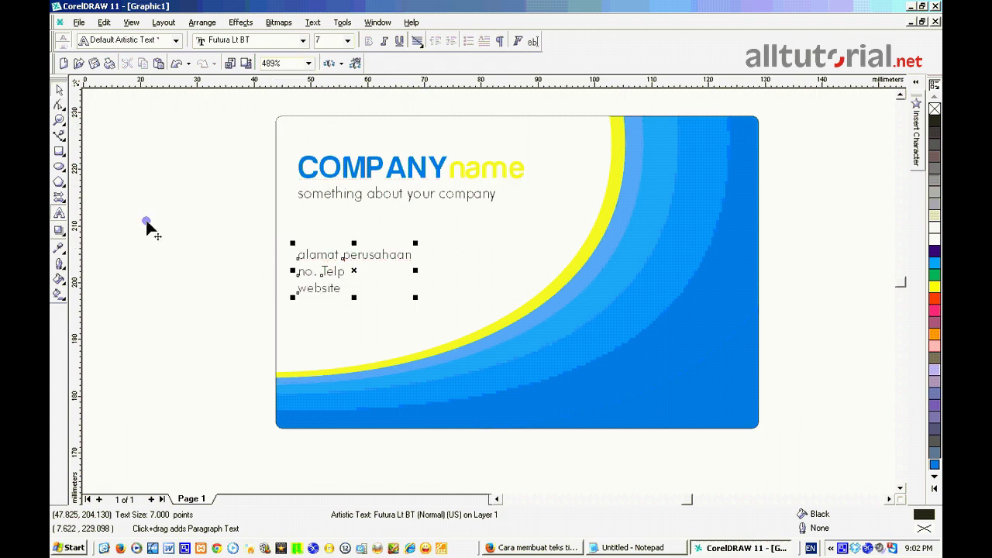
left_click(60, 215)
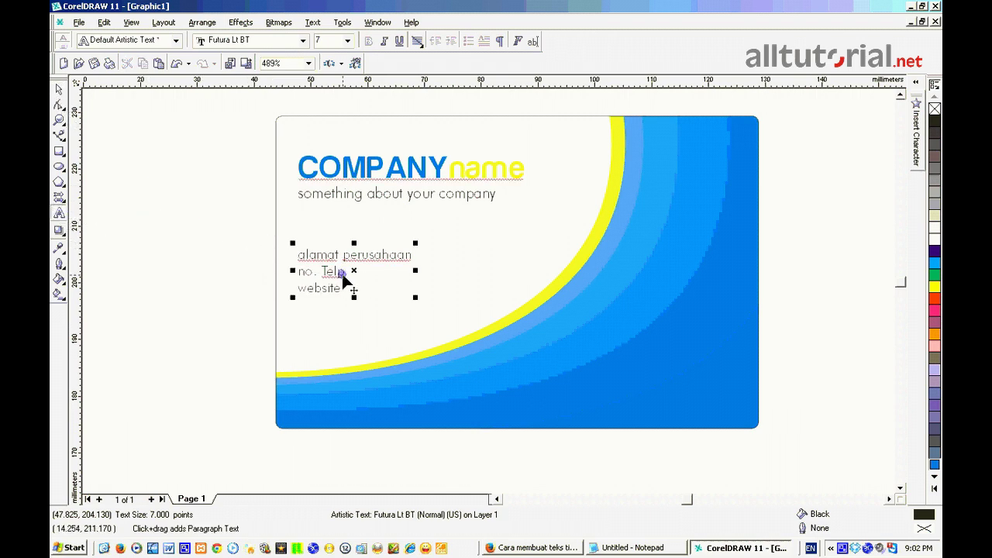
left_click(451, 297)
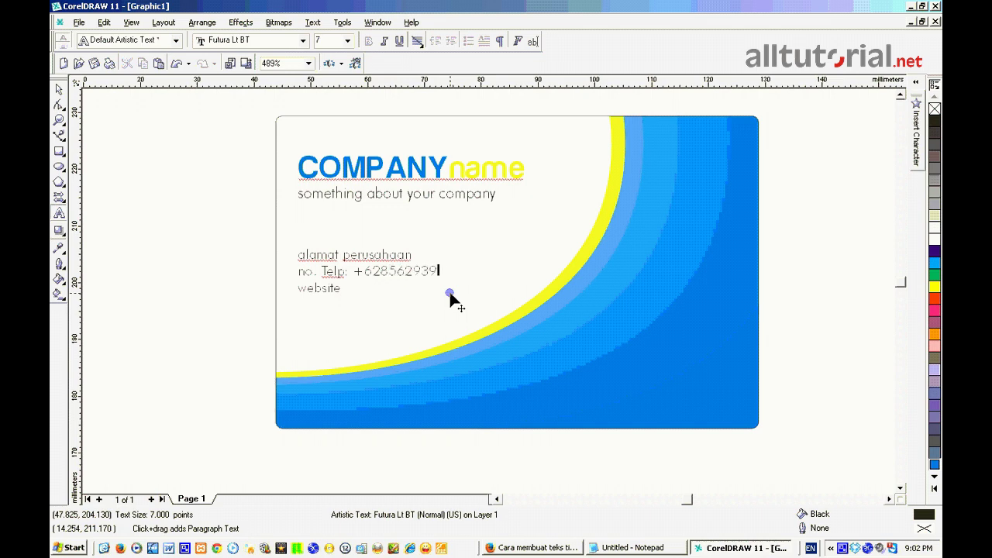
left_click_drag(296, 293, 348, 301)
type("w")
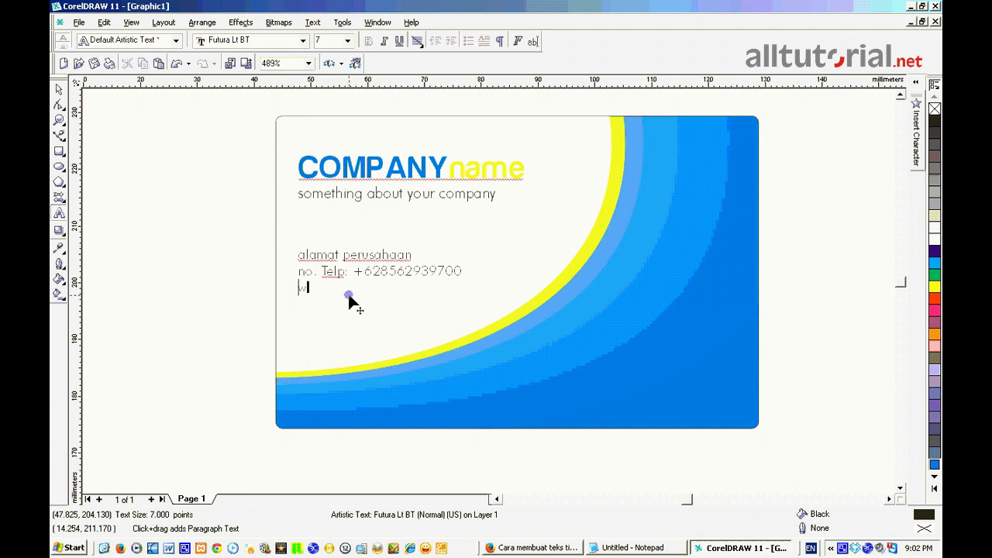
type("ww.aaltutorial.net")
Change the case of the whole three-line contact block to lowercase
left_click(312, 22)
left_click(344, 148)
left_click(438, 246)
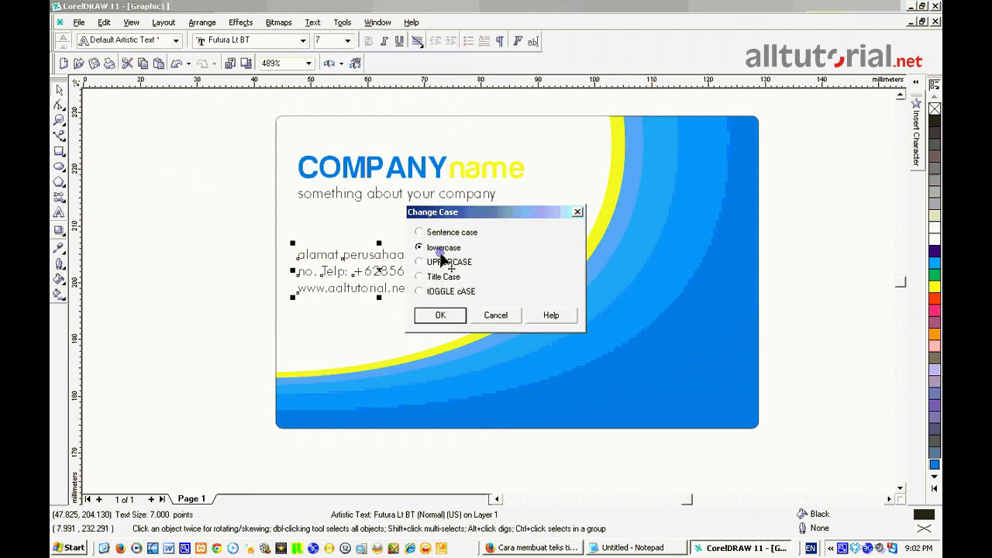
left_click(427, 316)
left_click(208, 266)
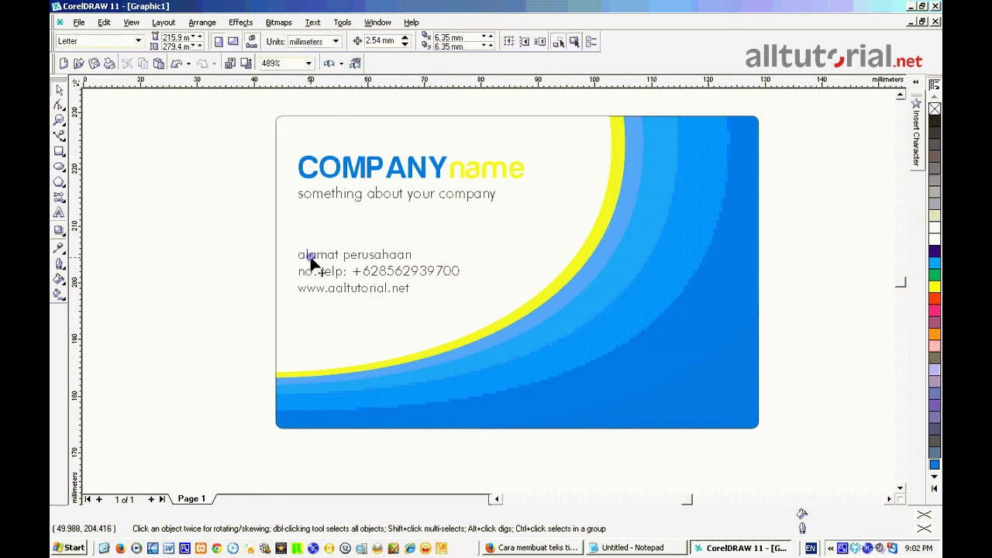
left_click(61, 213)
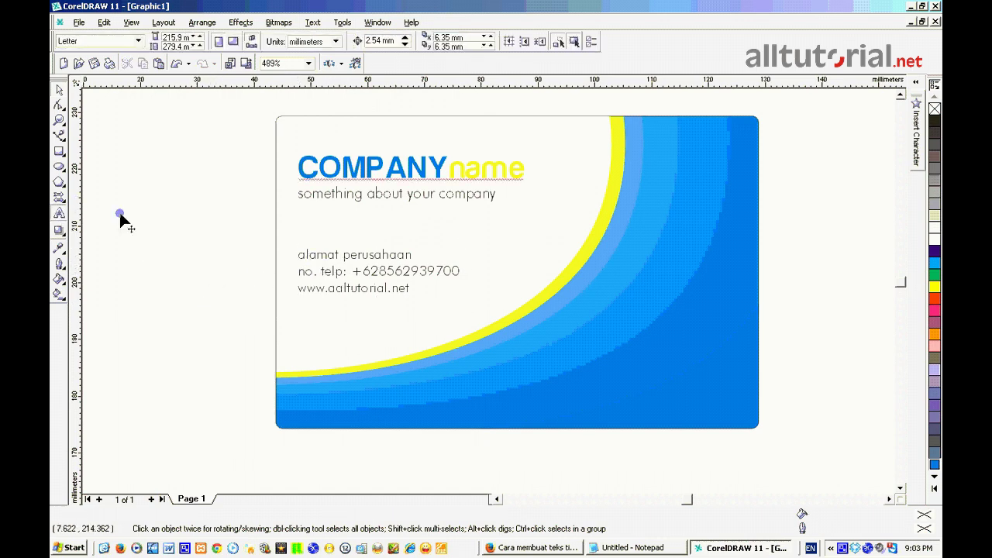
left_click_drag(338, 290, 344, 292)
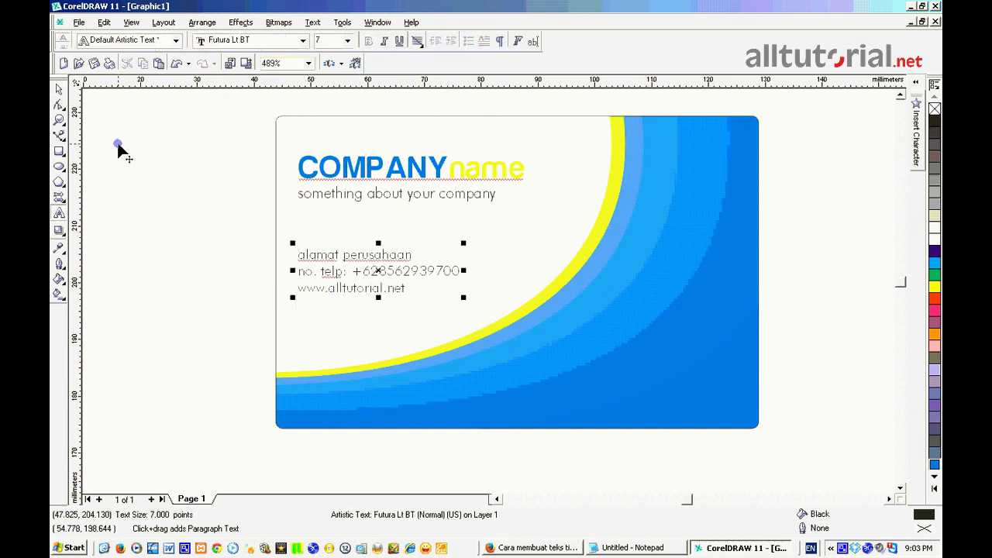
left_click(60, 104)
left_click(155, 255)
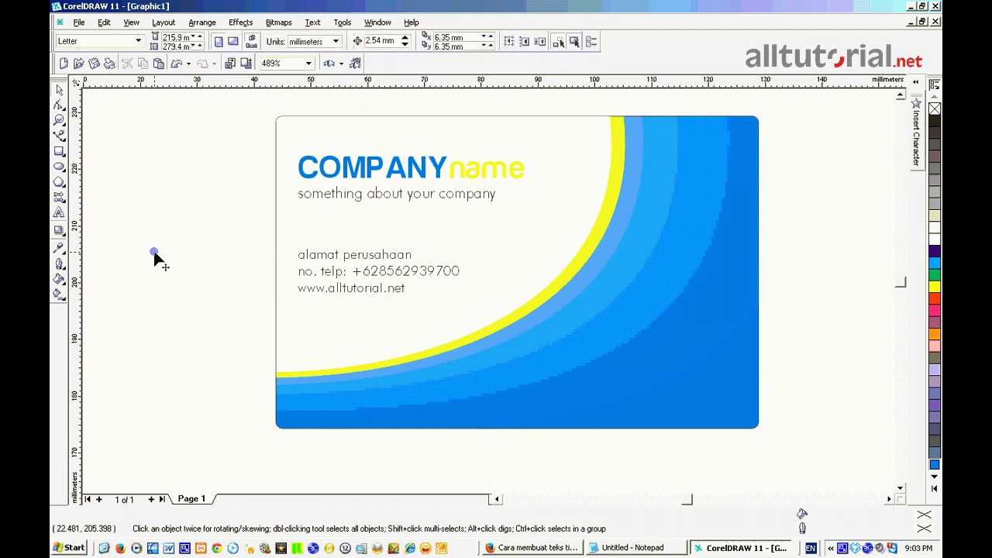
Move the contact block down about 5 mm, and the company name with its tagline up about 3 mm on the card
left_click_drag(168, 230, 519, 327)
left_click_drag(383, 273, 377, 302)
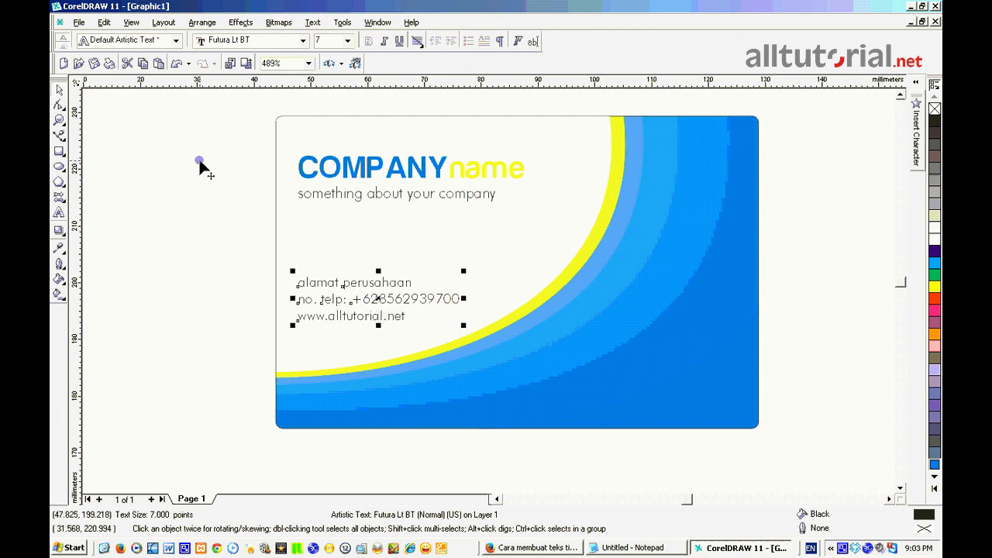
left_click_drag(192, 150, 594, 227)
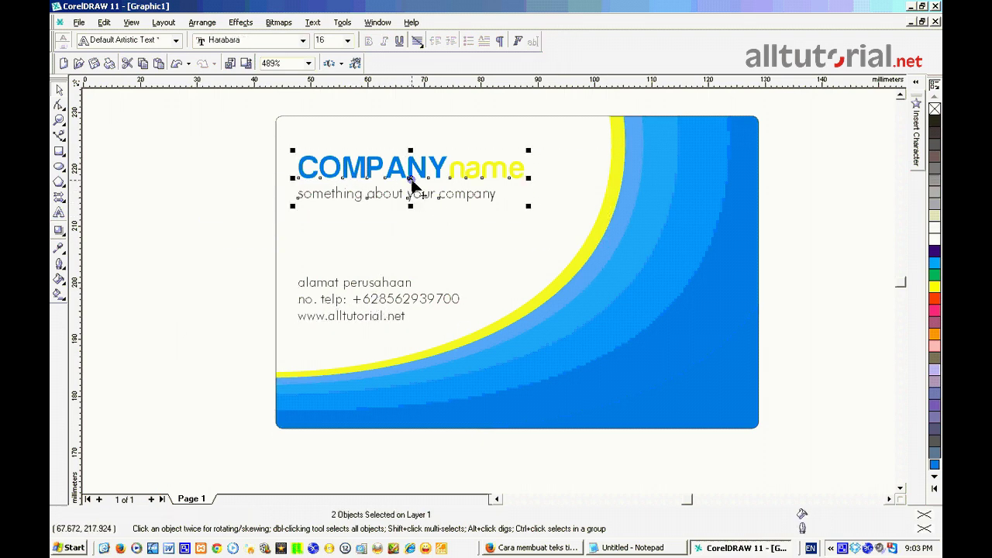
left_click_drag(412, 185, 416, 166)
Align the contact block's left edge with the left edge of the tagline
left_click_drag(172, 238, 559, 379)
left_click(313, 178, "shift")
key("l")
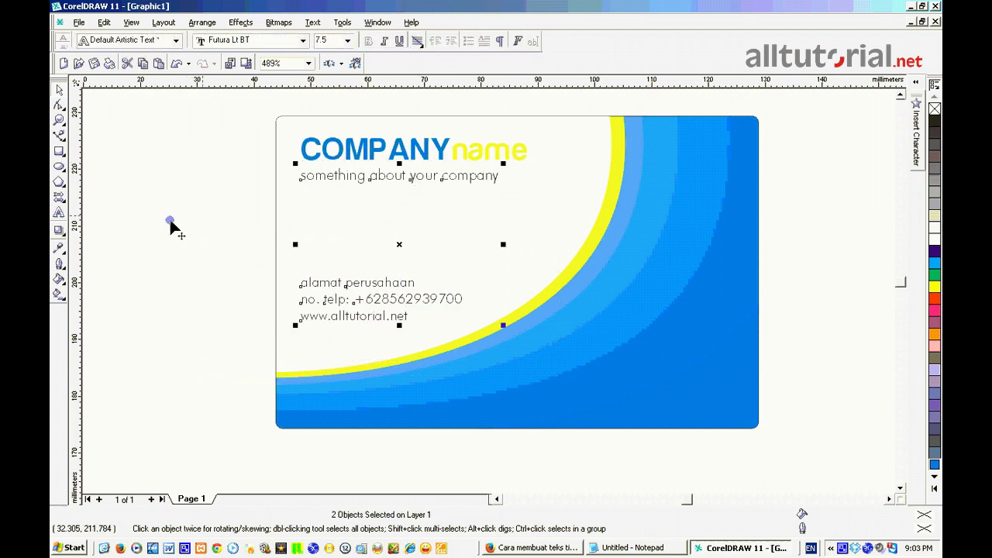
left_click(171, 217)
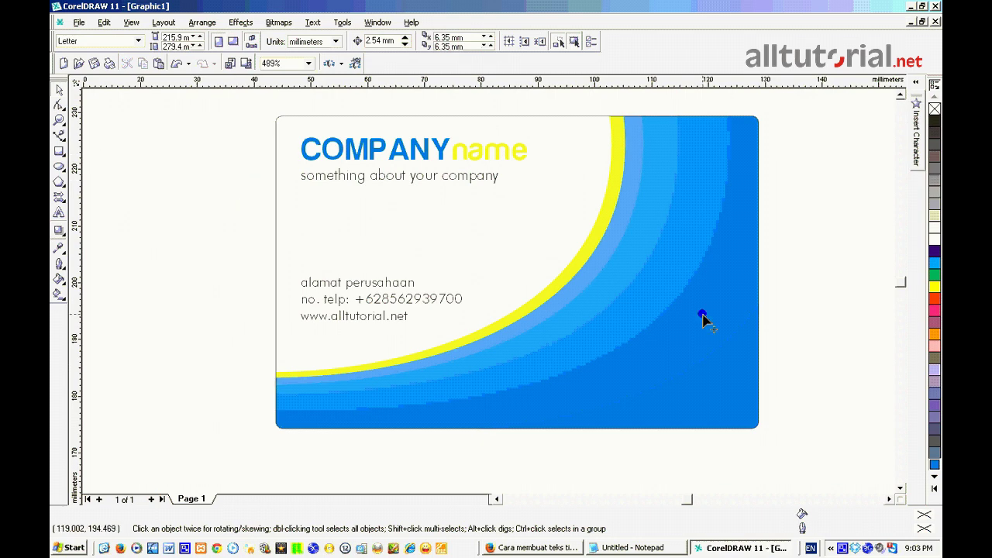
left_click(536, 246)
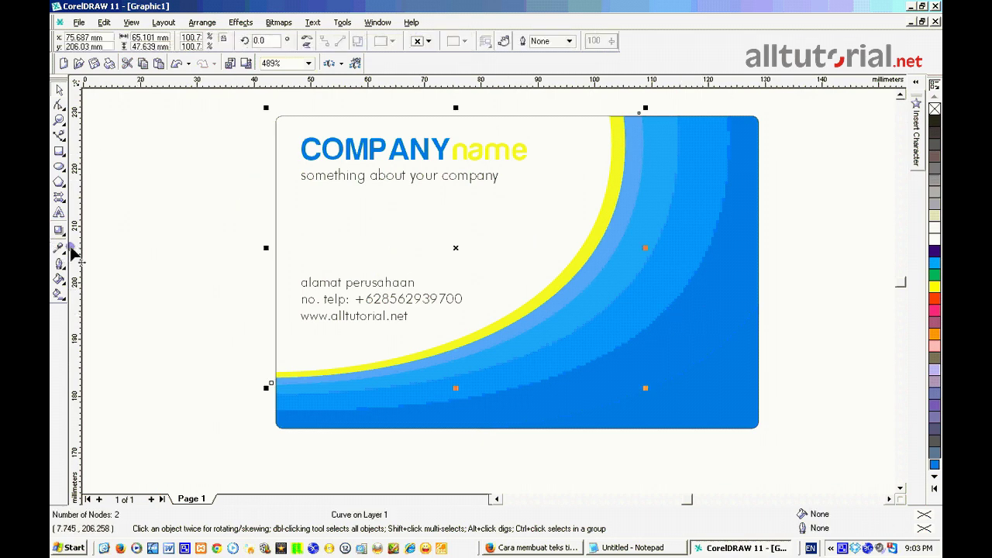
left_click(533, 240)
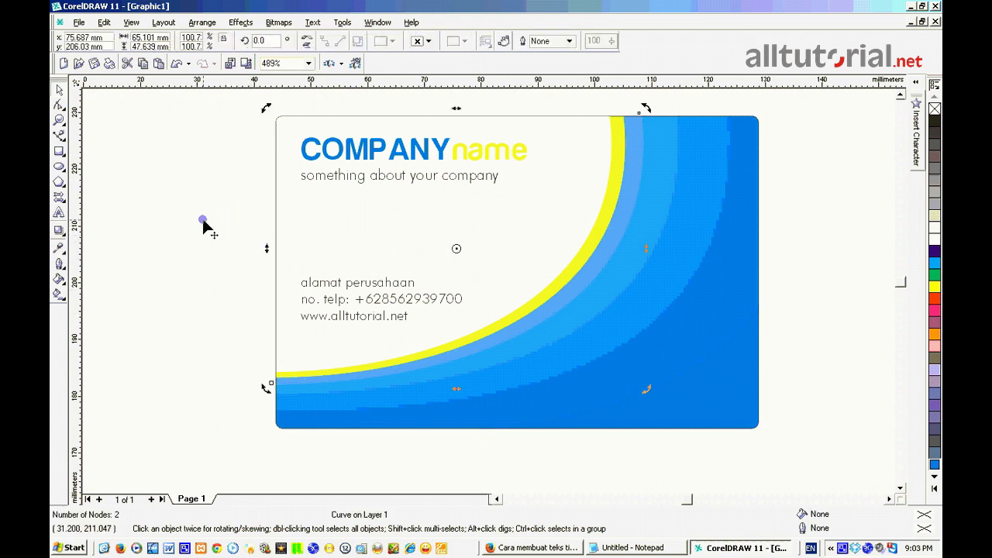
left_click(465, 231)
left_click(527, 231)
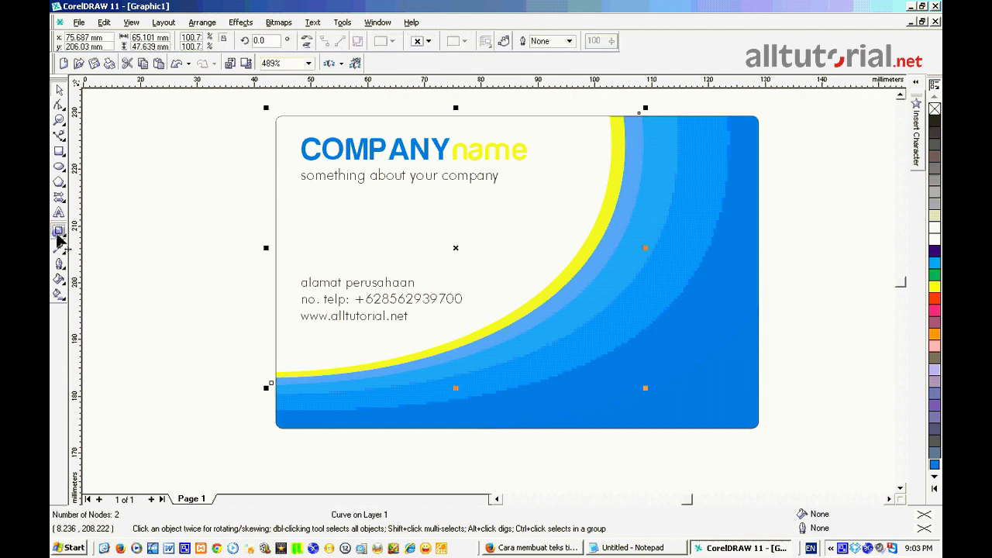
left_click(59, 230)
left_click_drag(542, 381, 366, 342)
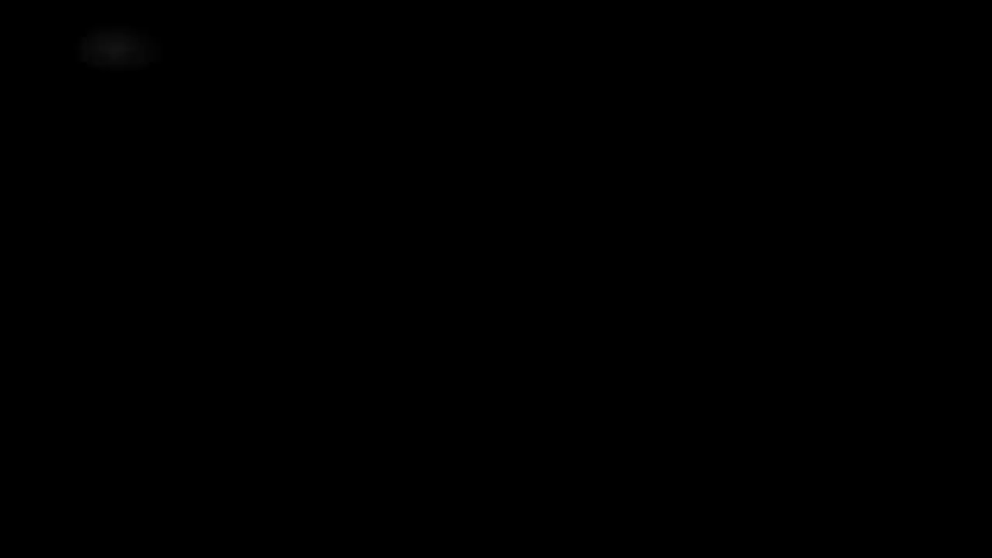